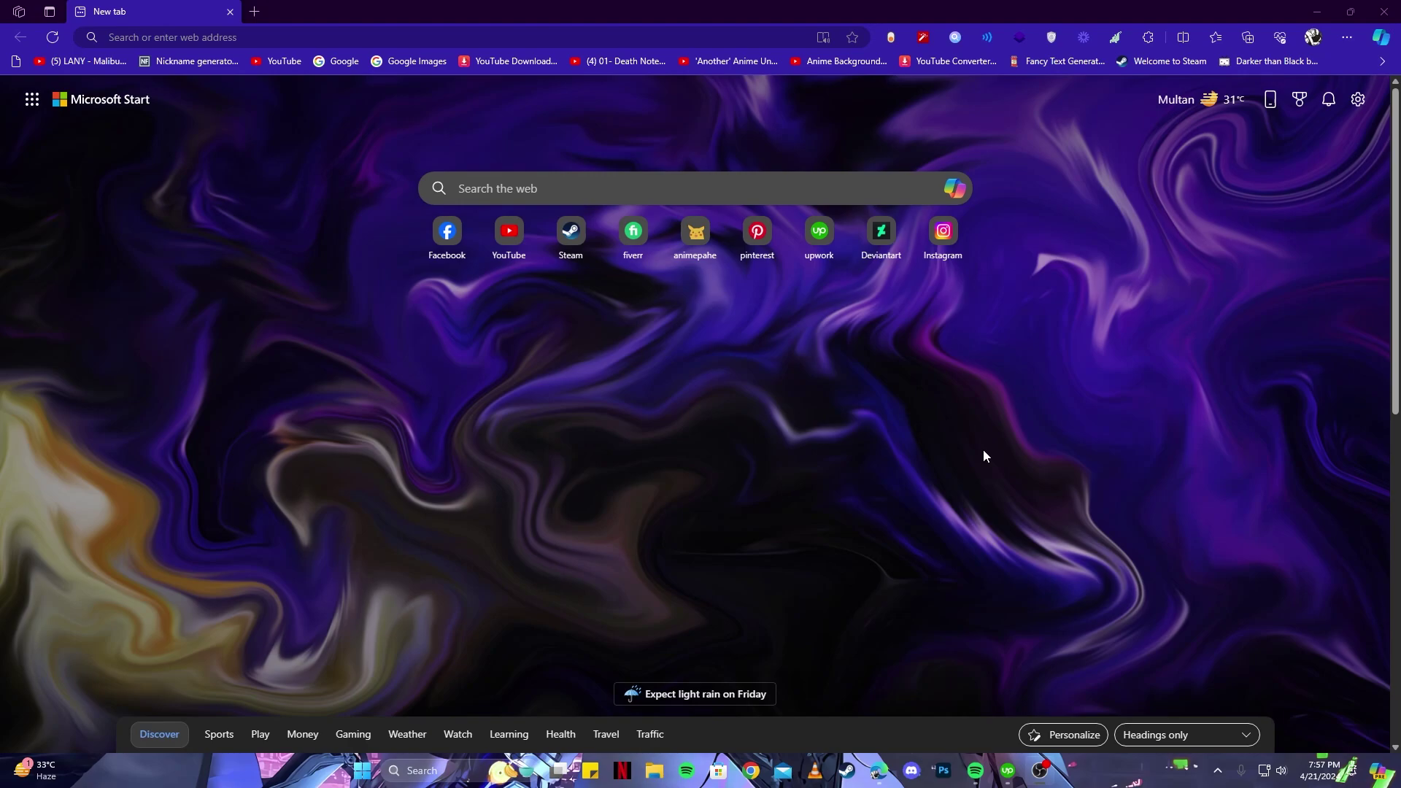
Enter 'playgro' in Edge's address bar and go to the Playground AI suggestion.
{"action": "left_click", "coordinate": [437, 33]}
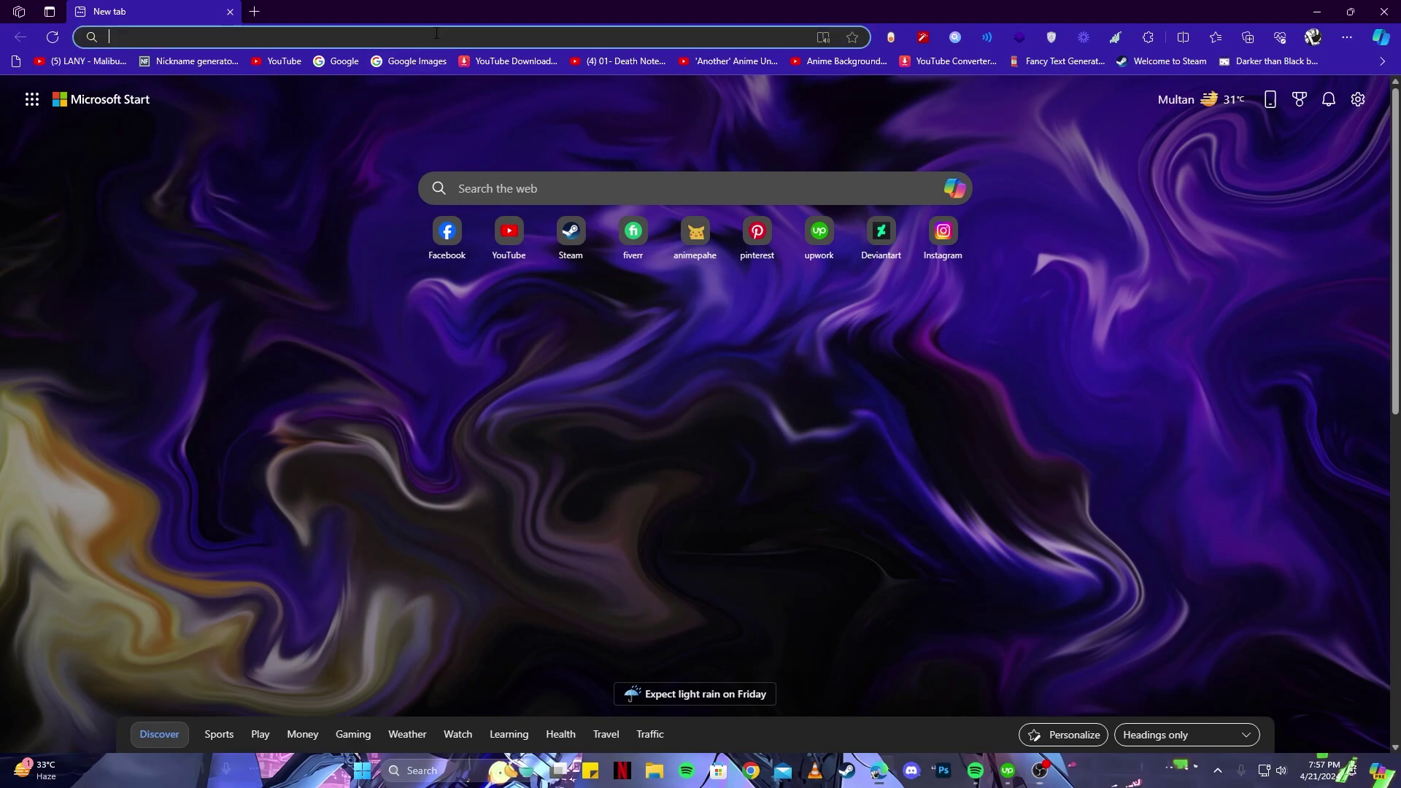
{"action": "type", "text": "playgro"}
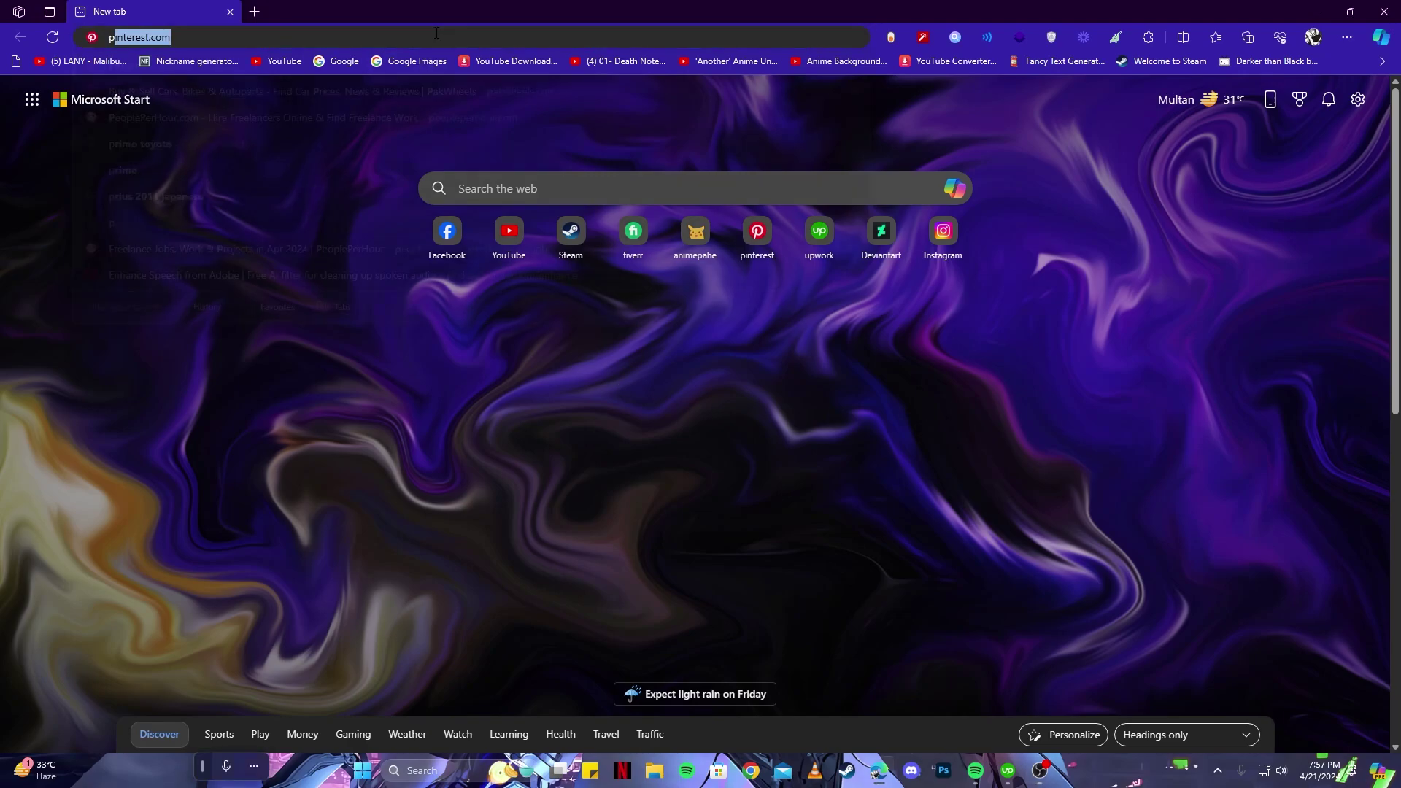
{"action": "key", "text": "Down"}
{"action": "key", "text": "Return"}
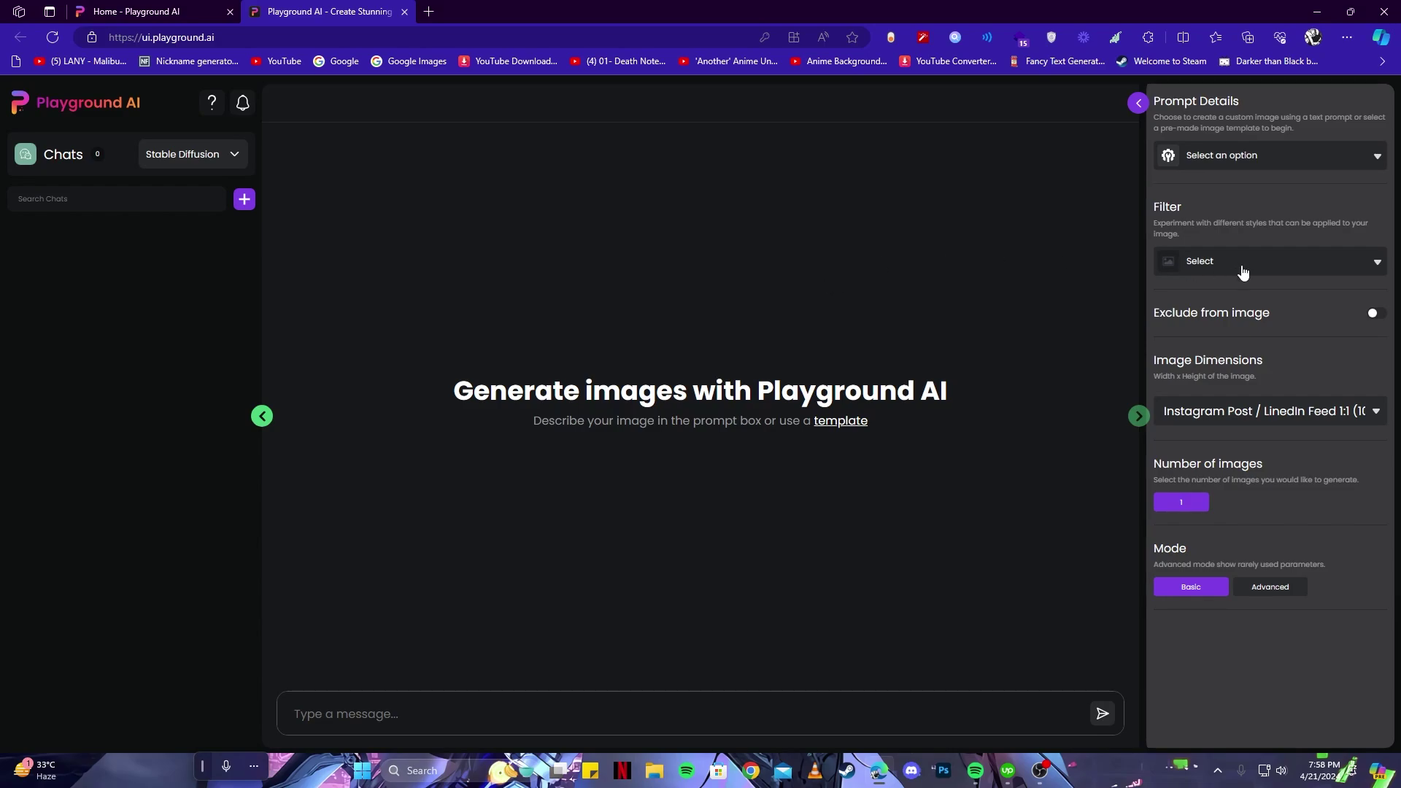
{"action": "left_click", "coordinate": [1241, 170]}
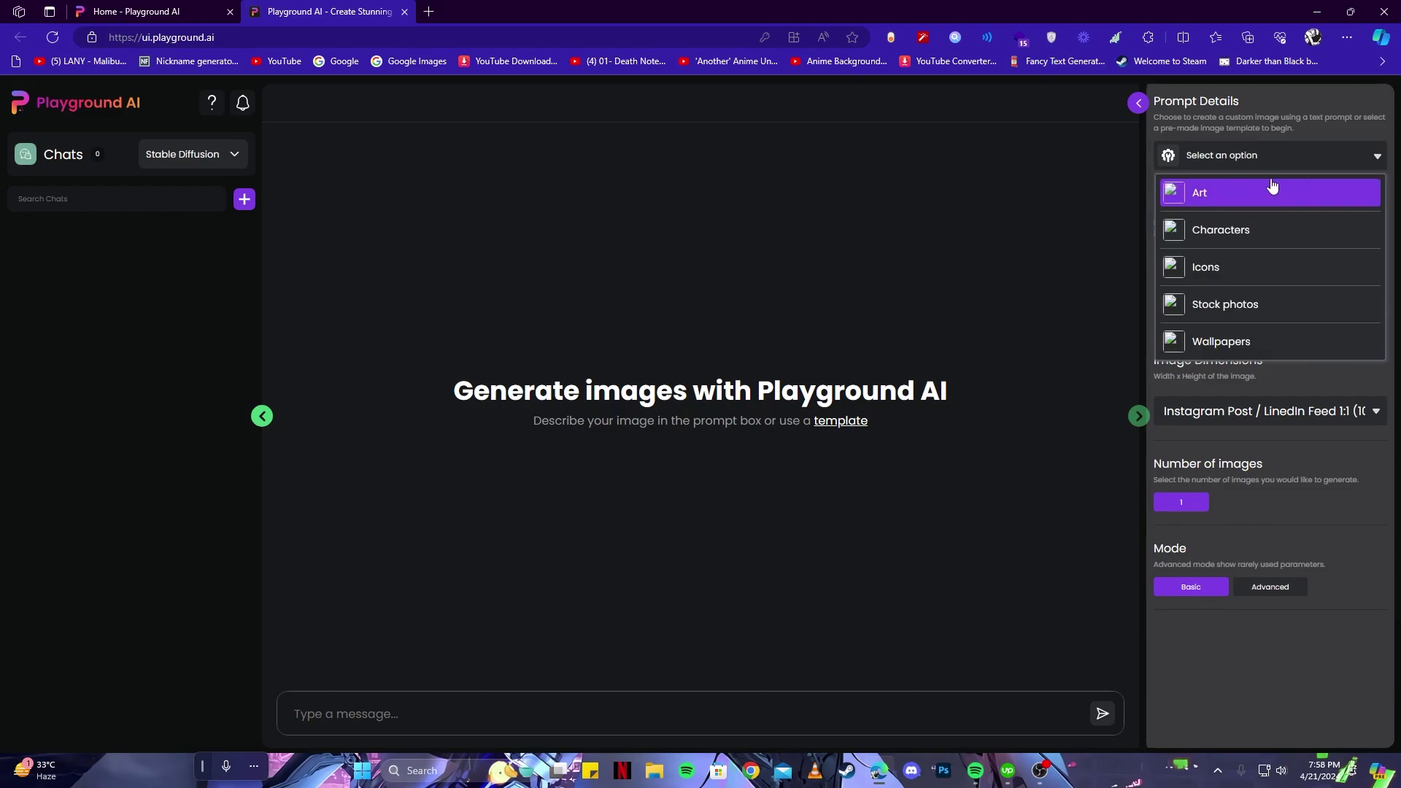
{"action": "left_click", "coordinate": [1332, 171]}
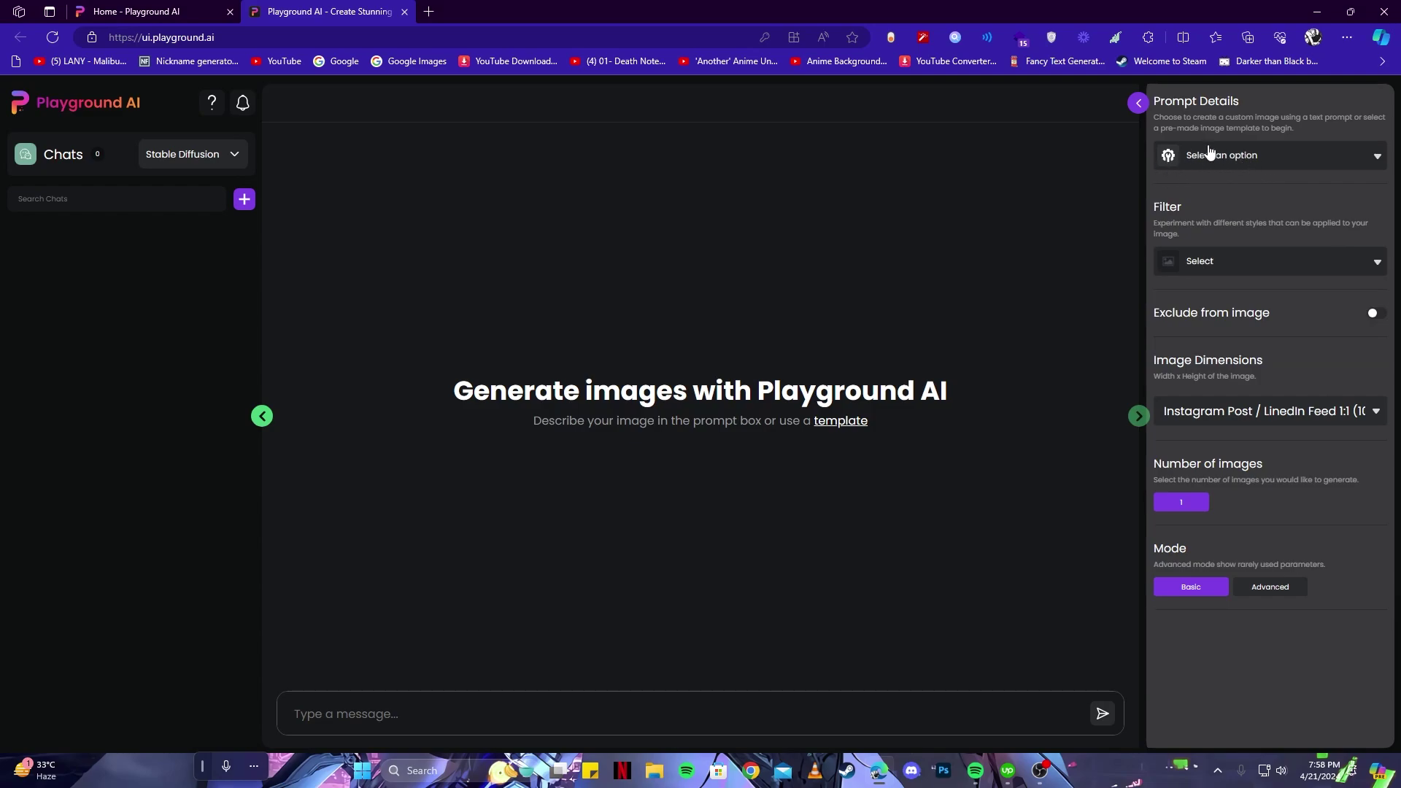
{"action": "left_click", "coordinate": [1273, 262]}
{"action": "scroll", "coordinate": [1263, 380], "scroll_direction": "down", "scroll_amount": 1}
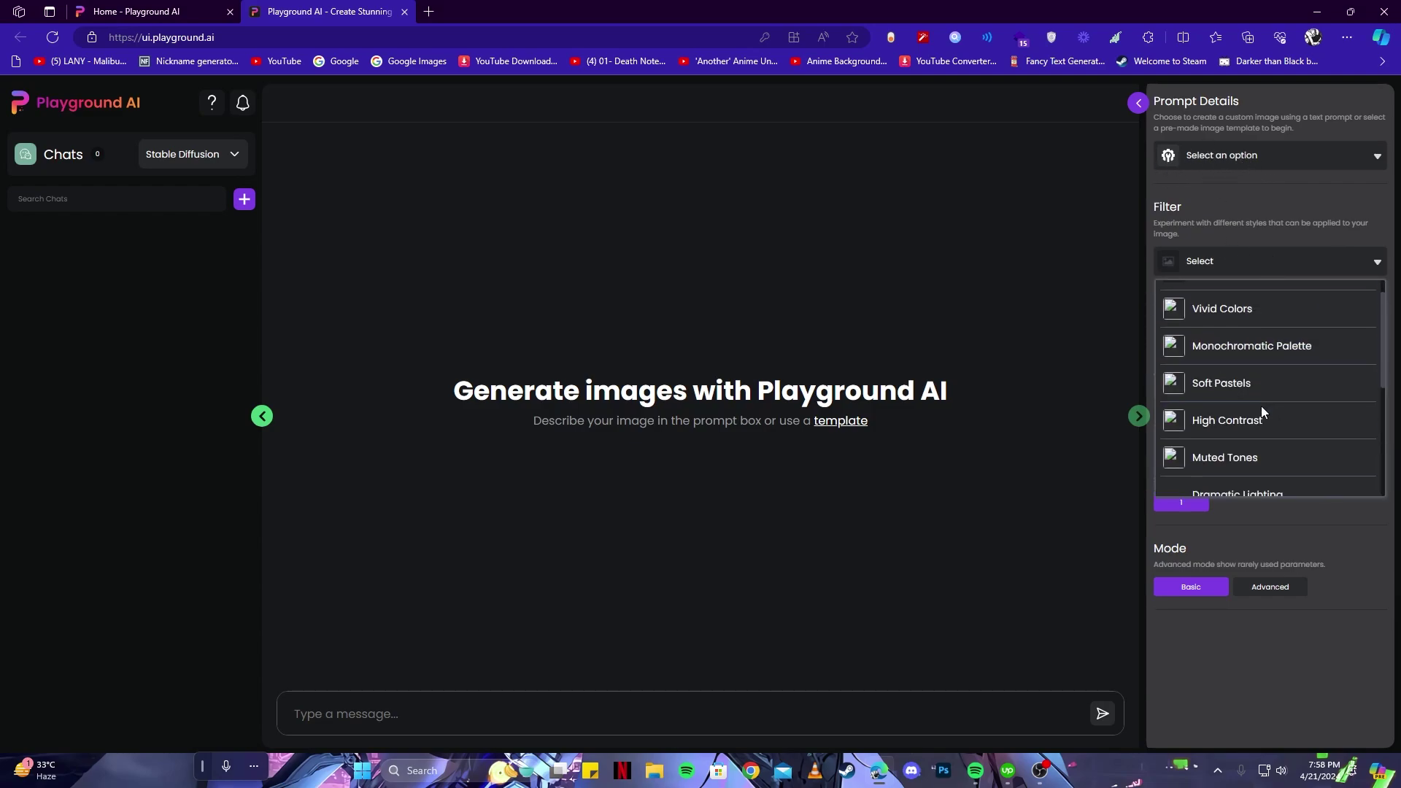
{"action": "scroll", "coordinate": [1262, 413], "scroll_direction": "down", "scroll_amount": 2}
{"action": "scroll", "coordinate": [1243, 430], "scroll_direction": "up", "scroll_amount": 3}
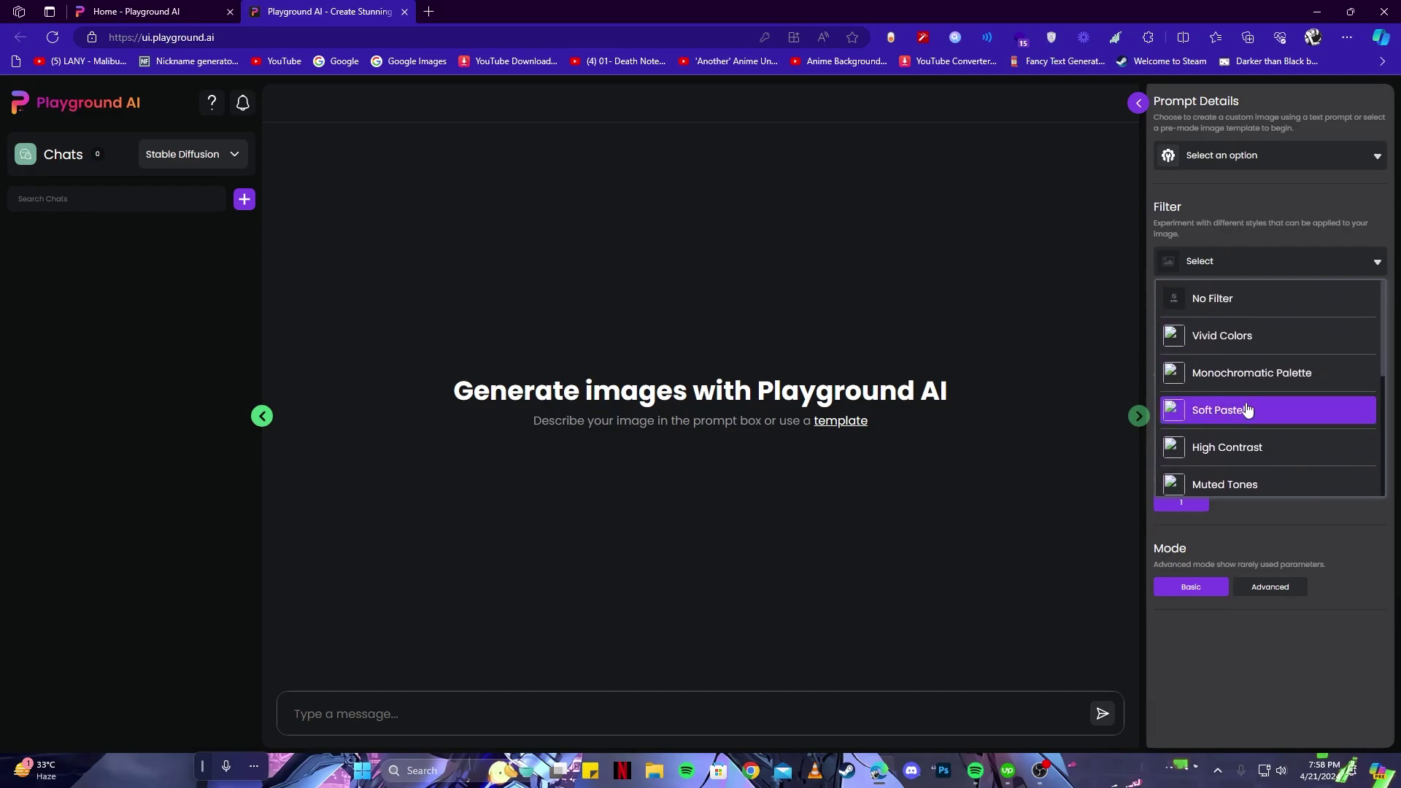
{"action": "left_click", "coordinate": [1201, 271]}
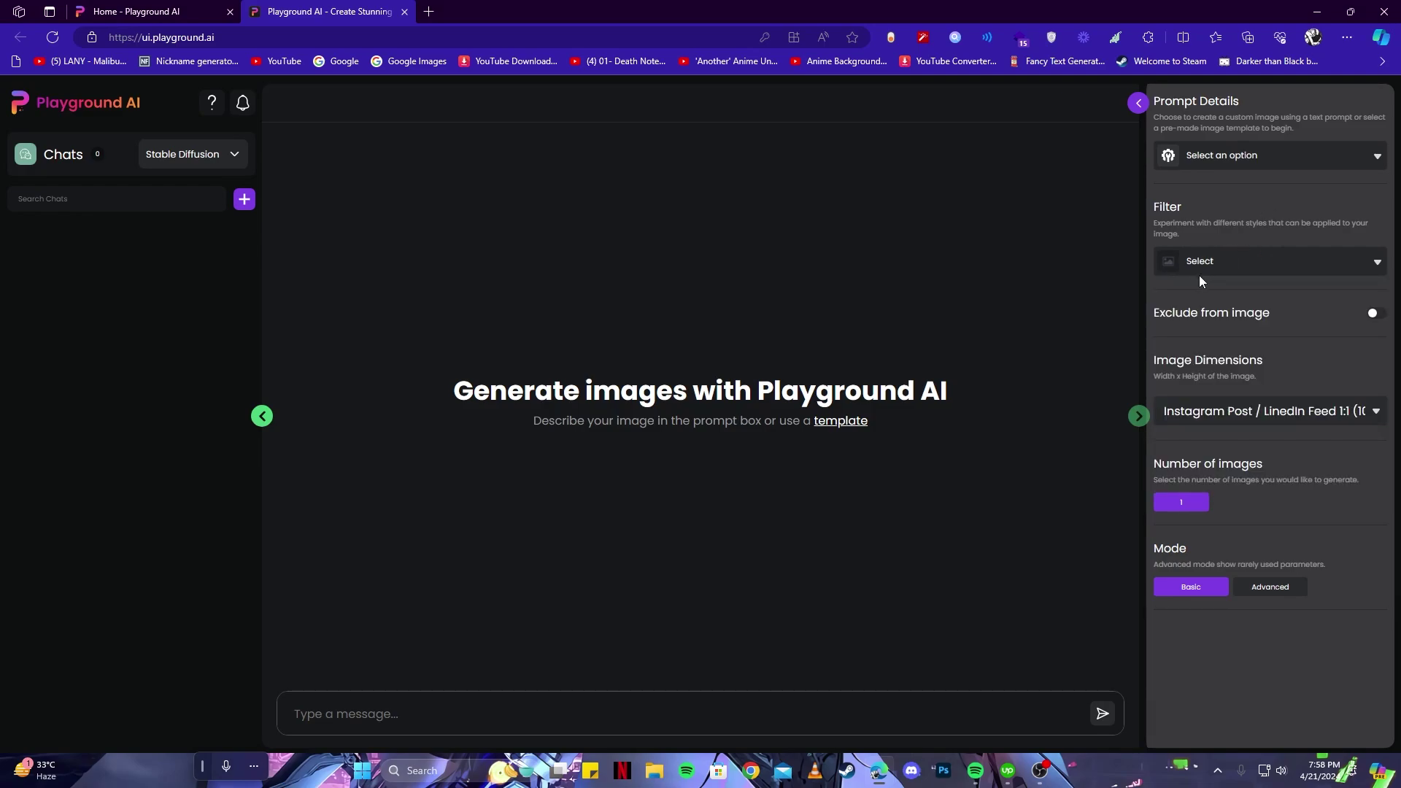
Choose the Instagram Portrait 4:5 (1080 x 1350) image size preset.
{"action": "left_click", "coordinate": [1221, 415]}
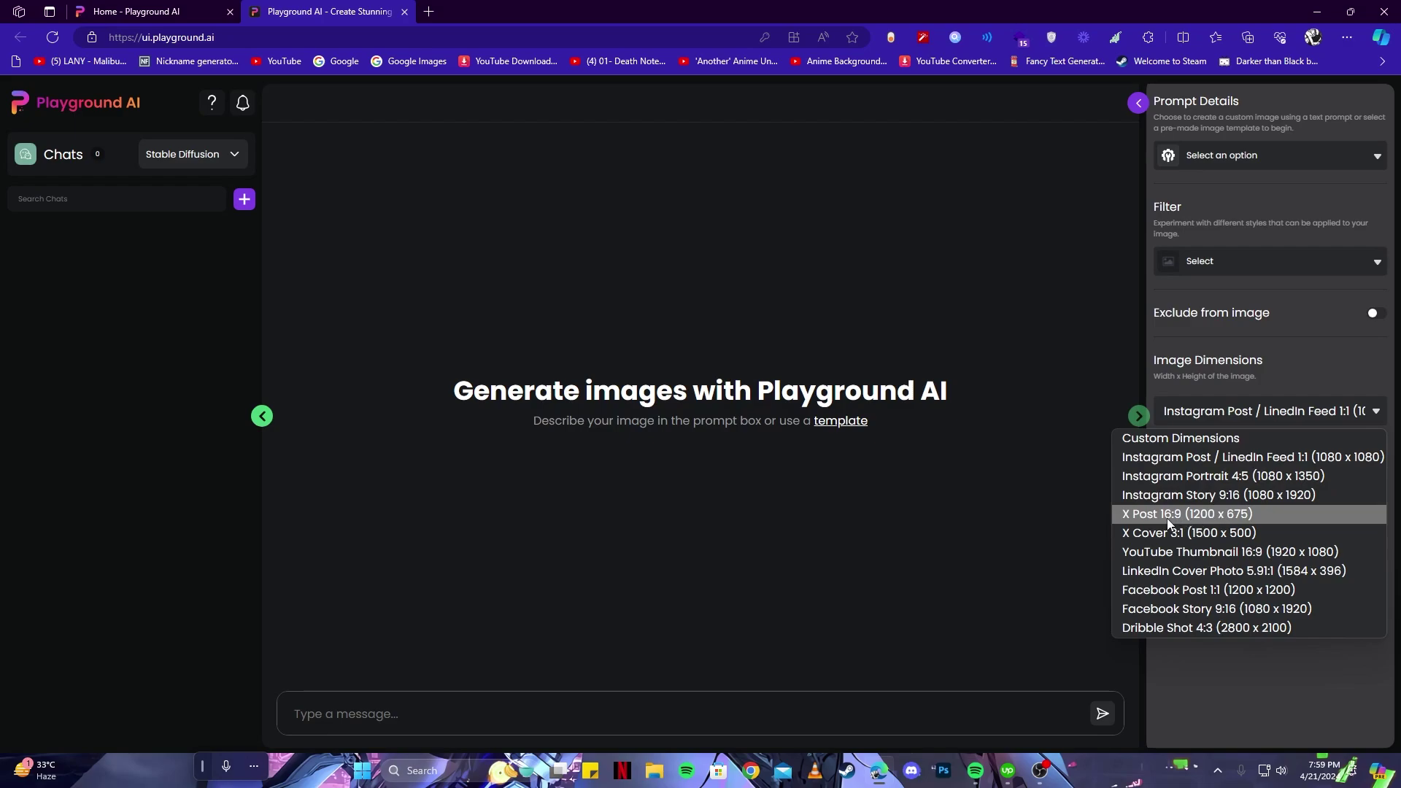
{"action": "left_click", "coordinate": [1186, 475]}
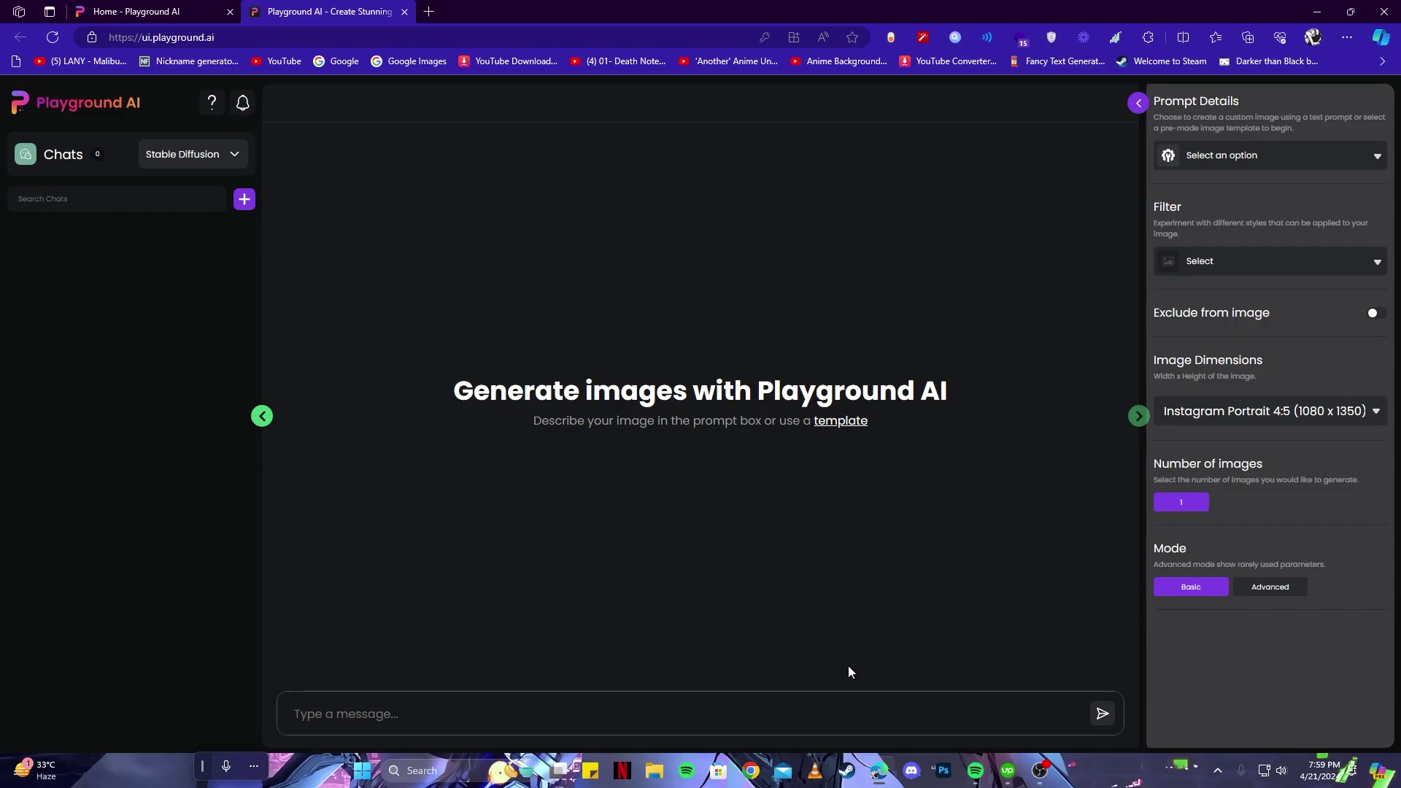
Submit the 4k ultrarealistic Disneyland-style royal castle prompt in a new chat.
{"action": "left_click", "coordinate": [203, 162]}
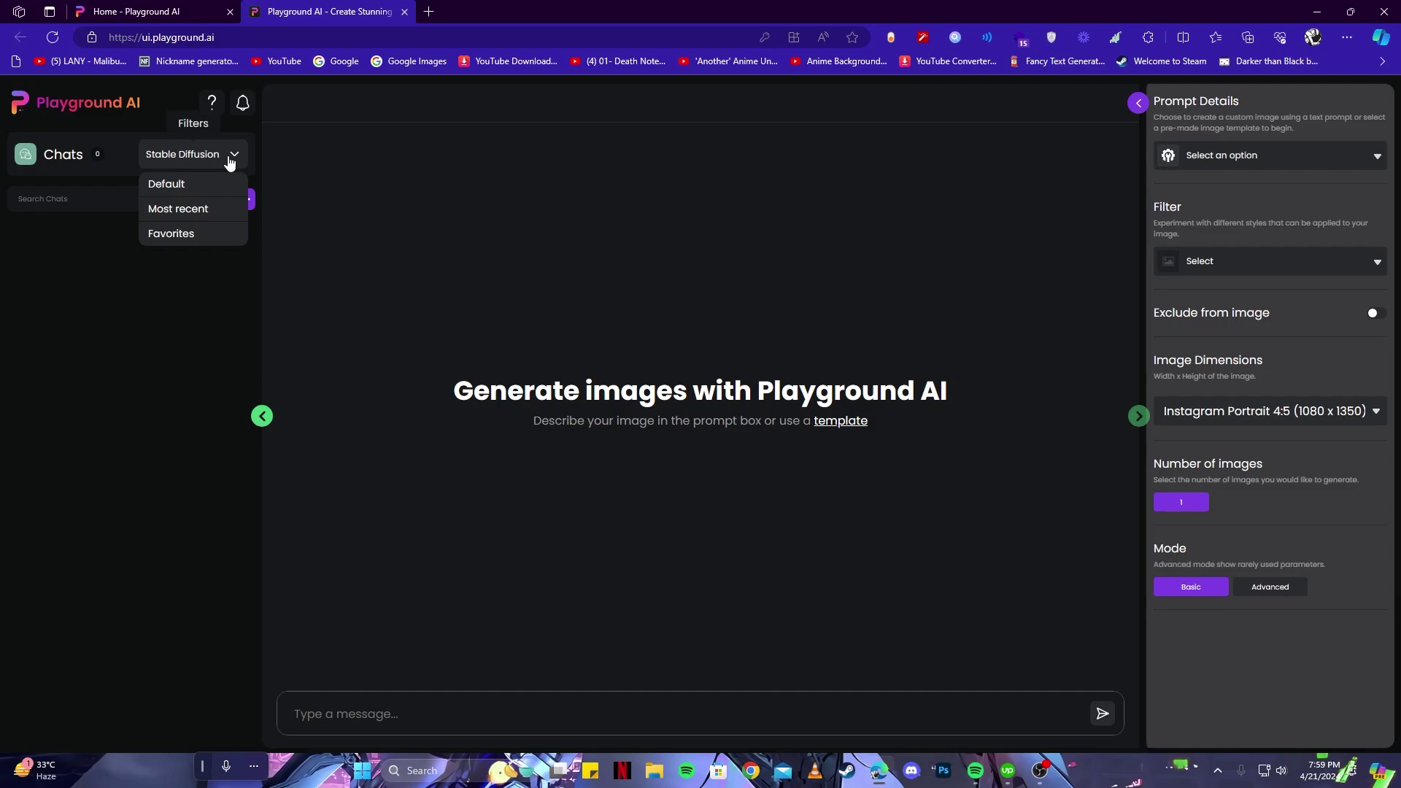
{"action": "left_click", "coordinate": [226, 157]}
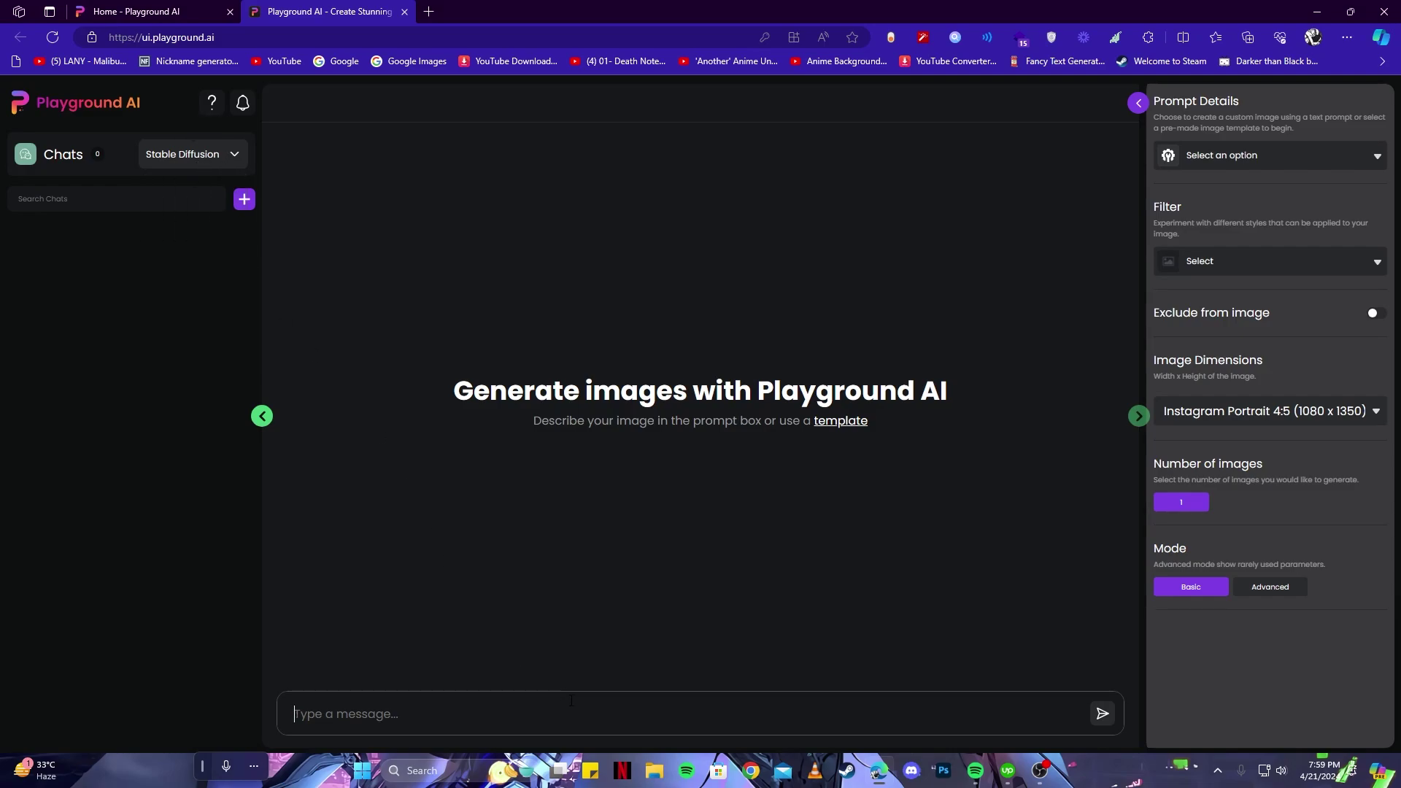
{"action": "left_click", "coordinate": [1102, 714]}
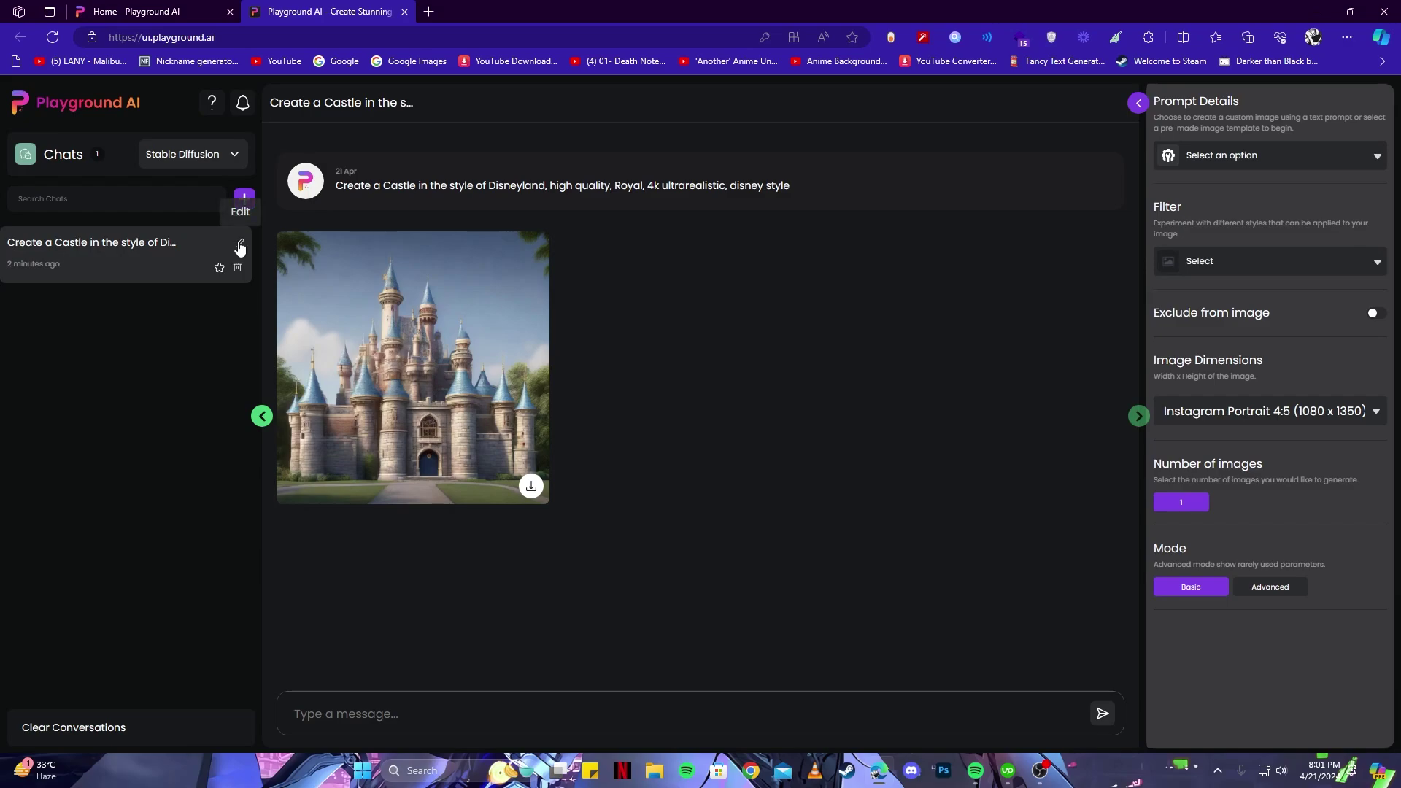
Resend the castle prompt extended with 'magical, magic land, fairies' for a second image.
{"action": "left_click", "coordinate": [239, 246]}
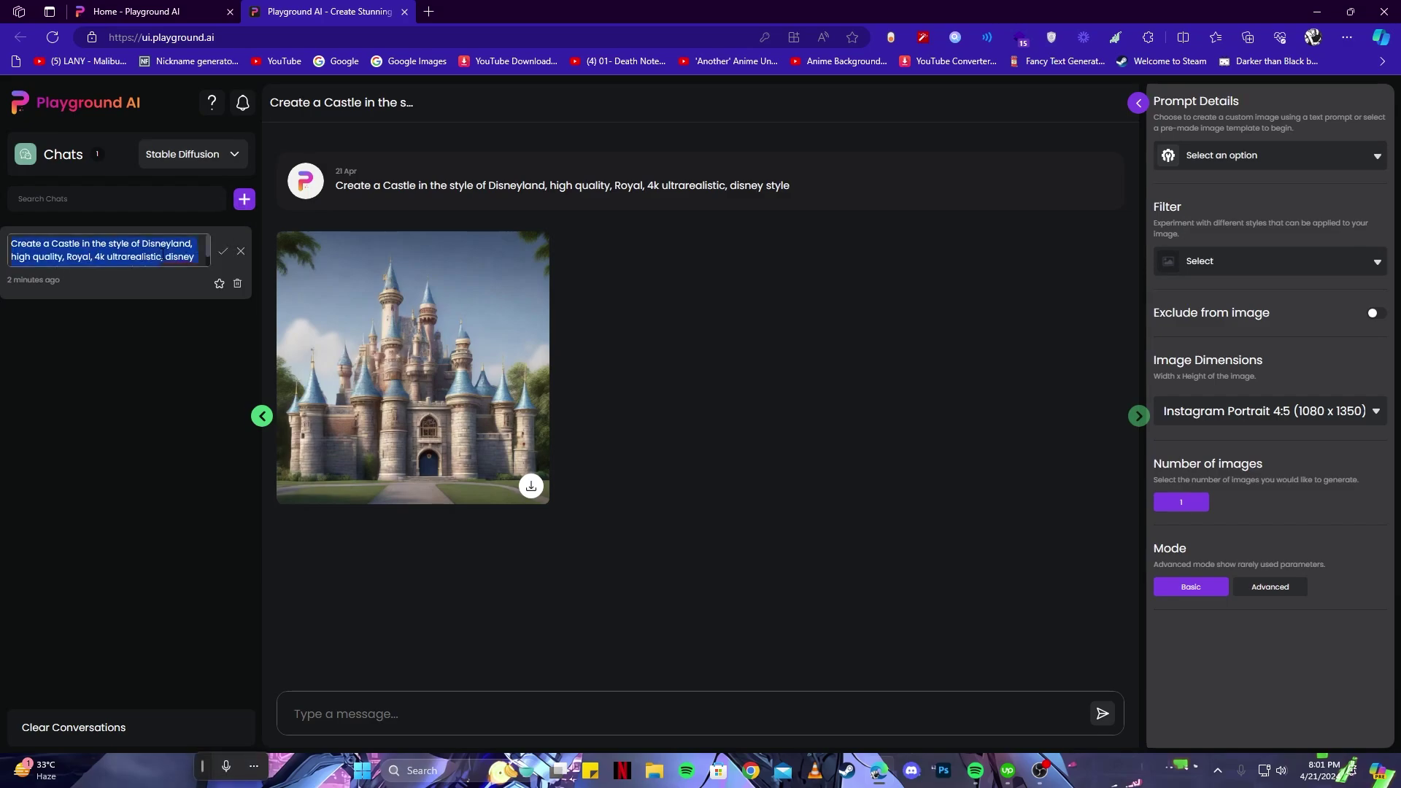
{"action": "left_click", "coordinate": [223, 251]}
{"action": "left_click", "coordinate": [488, 721]}
{"action": "type", "text": "Create a Castle in the style of Disneyland, high quality, Royal, 4k ultrarealistic, disney style, magical, magic land, fairies"}
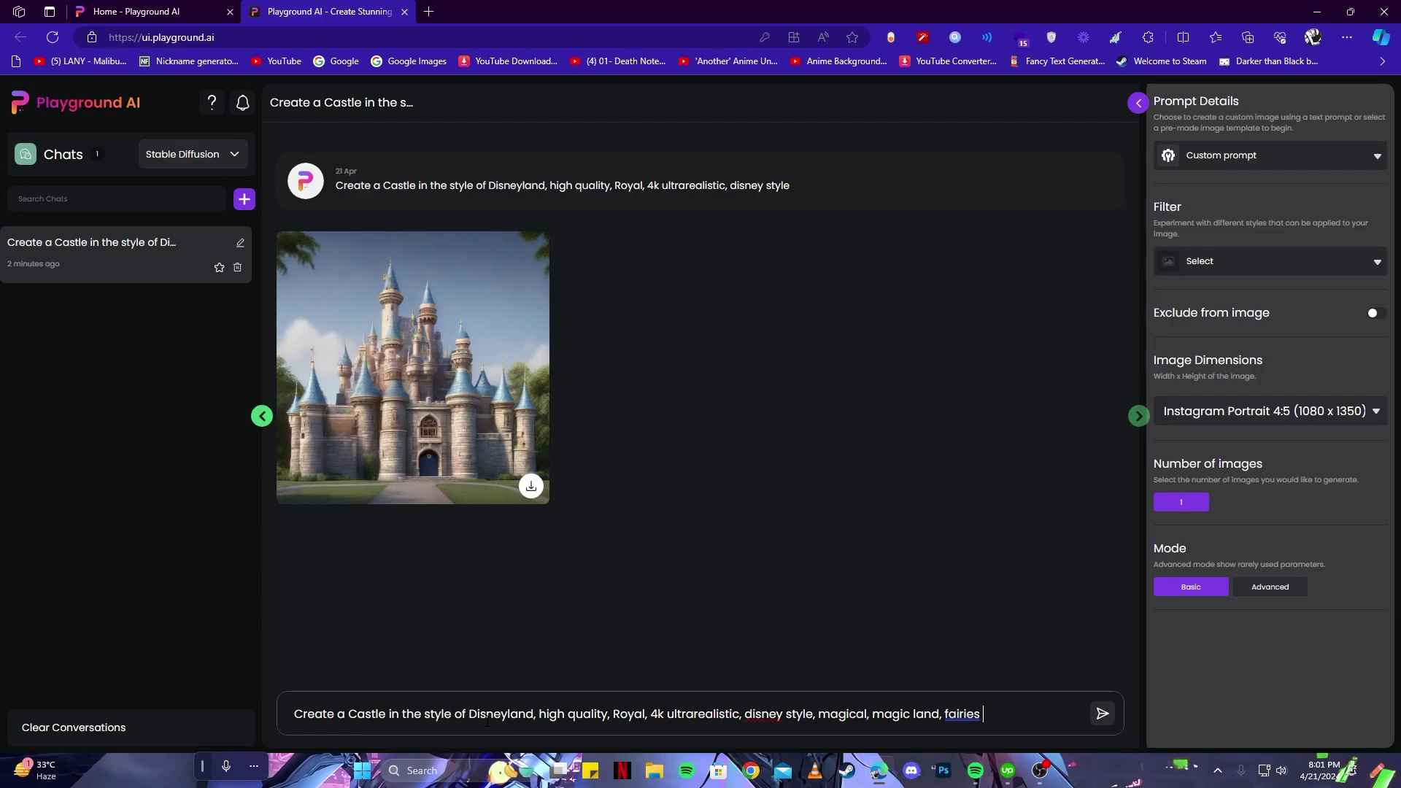
{"action": "left_click", "coordinate": [1101, 715]}
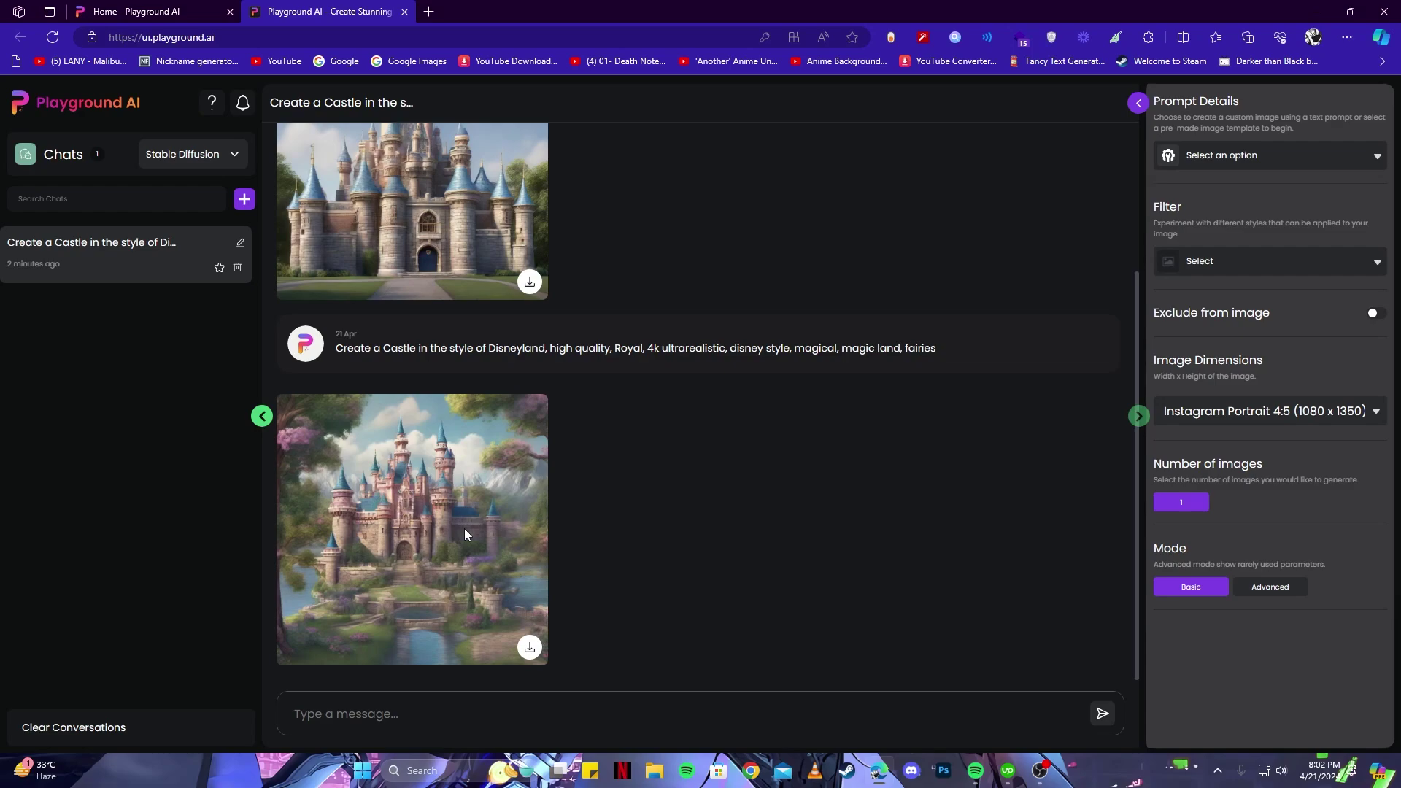
Open the magical castle image full-size and save it as a JPEG in Documents.
{"action": "left_click", "coordinate": [531, 651]}
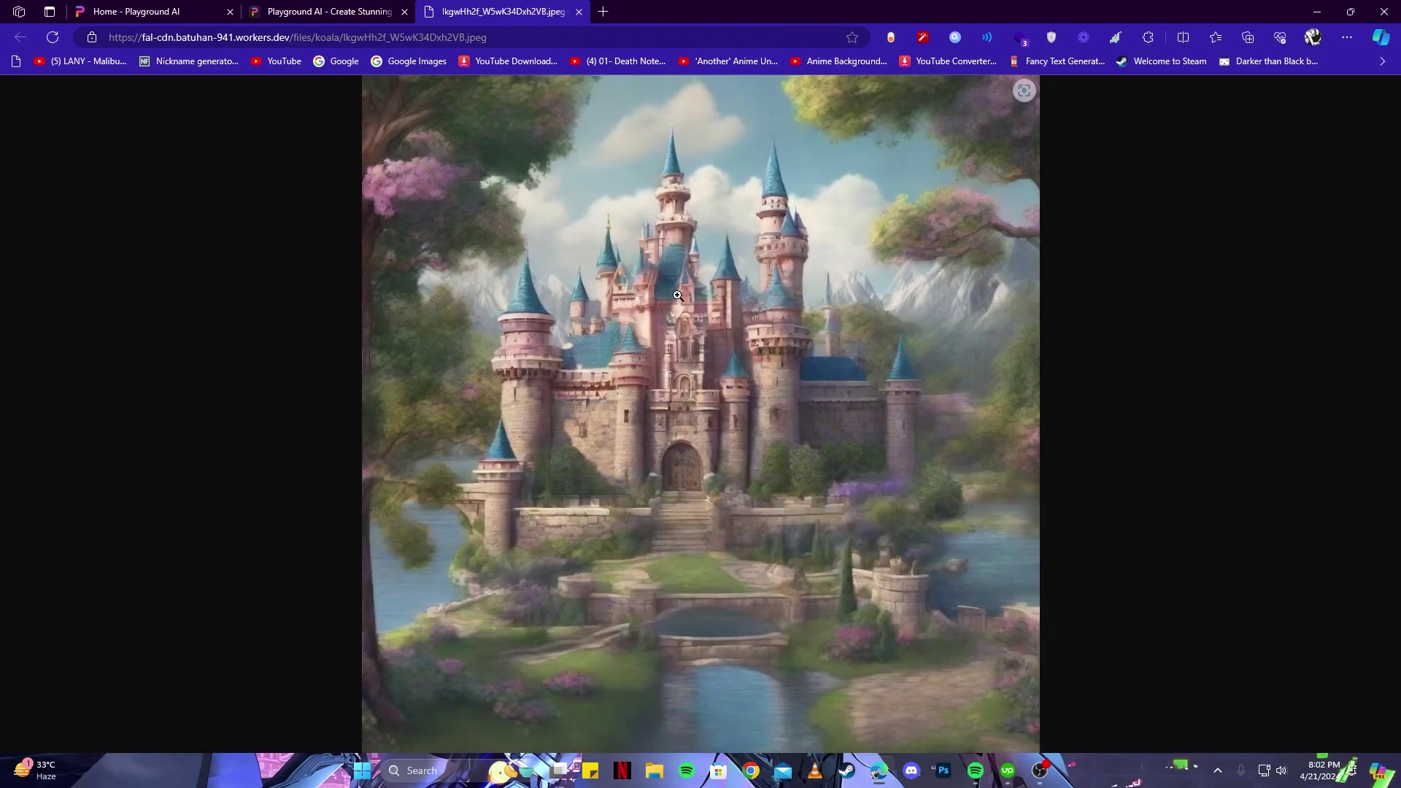
{"action": "right_click", "coordinate": [746, 320]}
{"action": "left_click", "coordinate": [823, 358]}
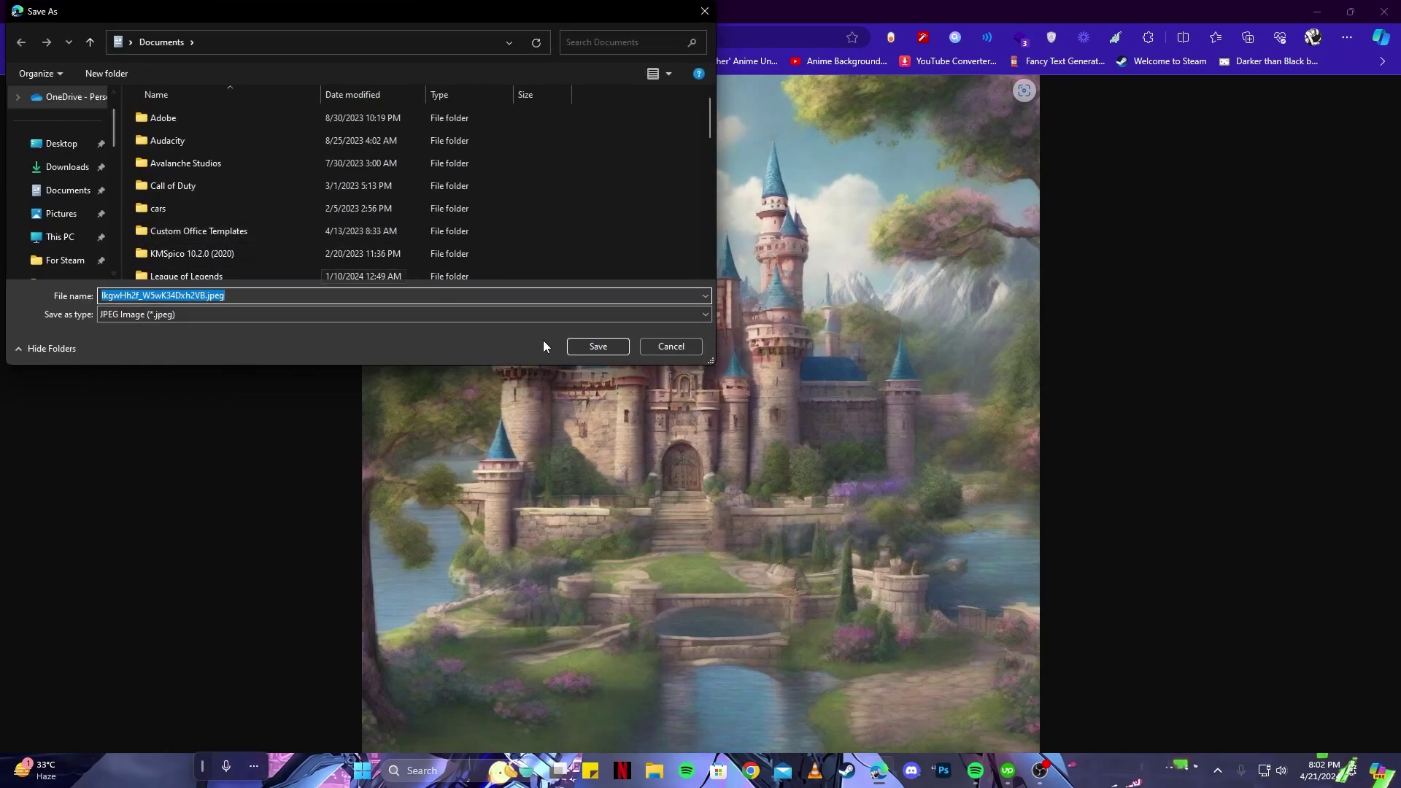
{"action": "left_click", "coordinate": [590, 344]}
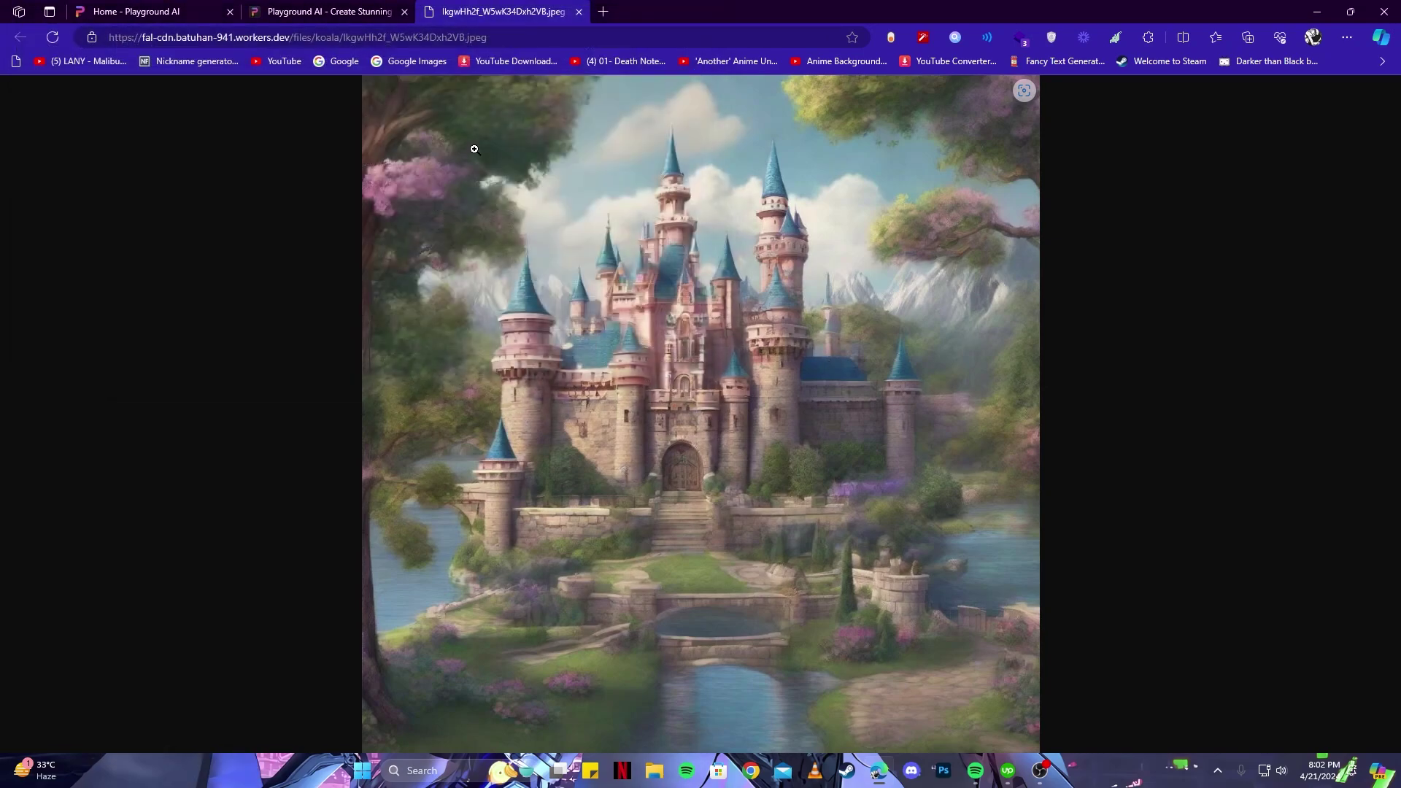
{"action": "left_click", "coordinate": [330, 9]}
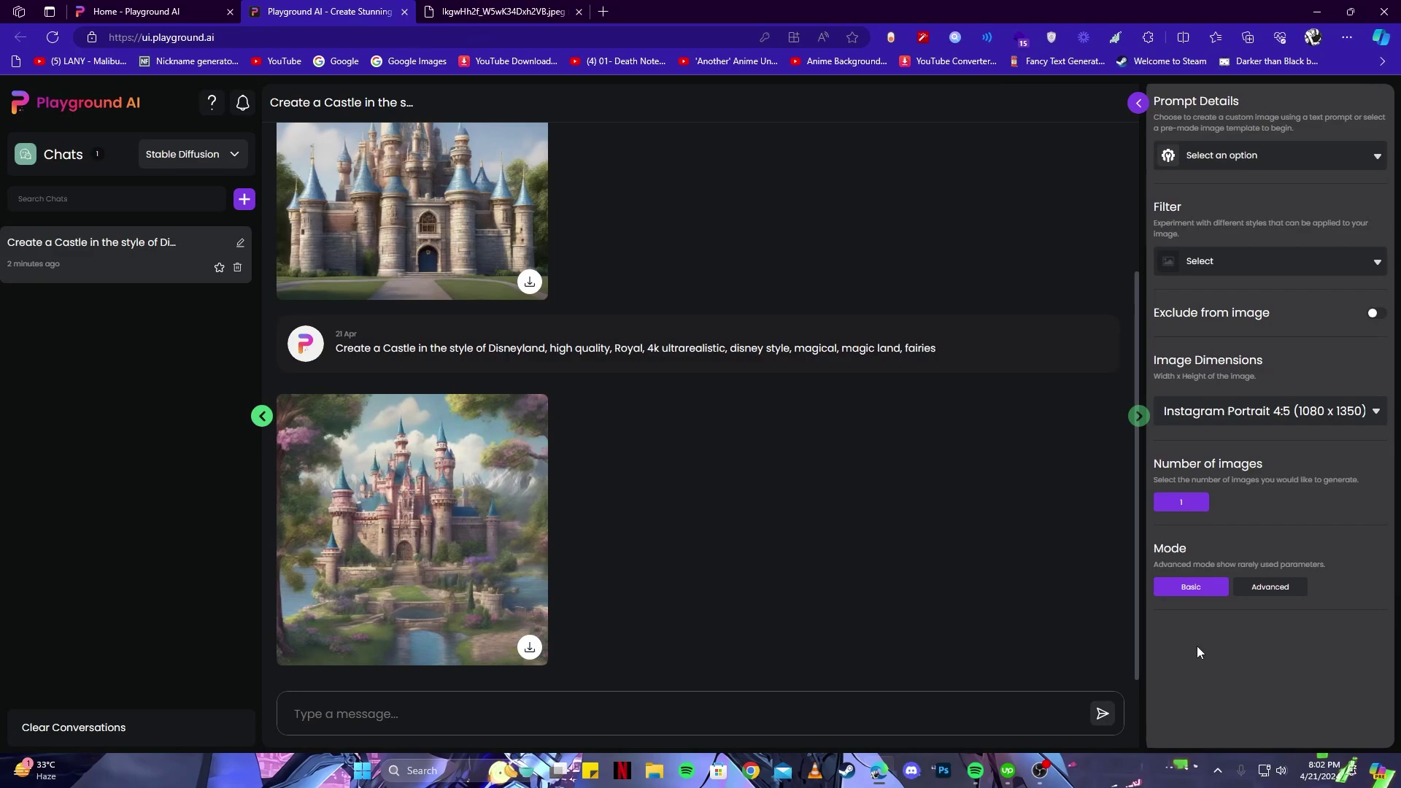
Switch the generation model to SDXL and begin the Disney-style prince headshot prompt.
{"action": "left_click", "coordinate": [1266, 597]}
{"action": "scroll", "coordinate": [1199, 616], "scroll_direction": "down", "scroll_amount": 3}
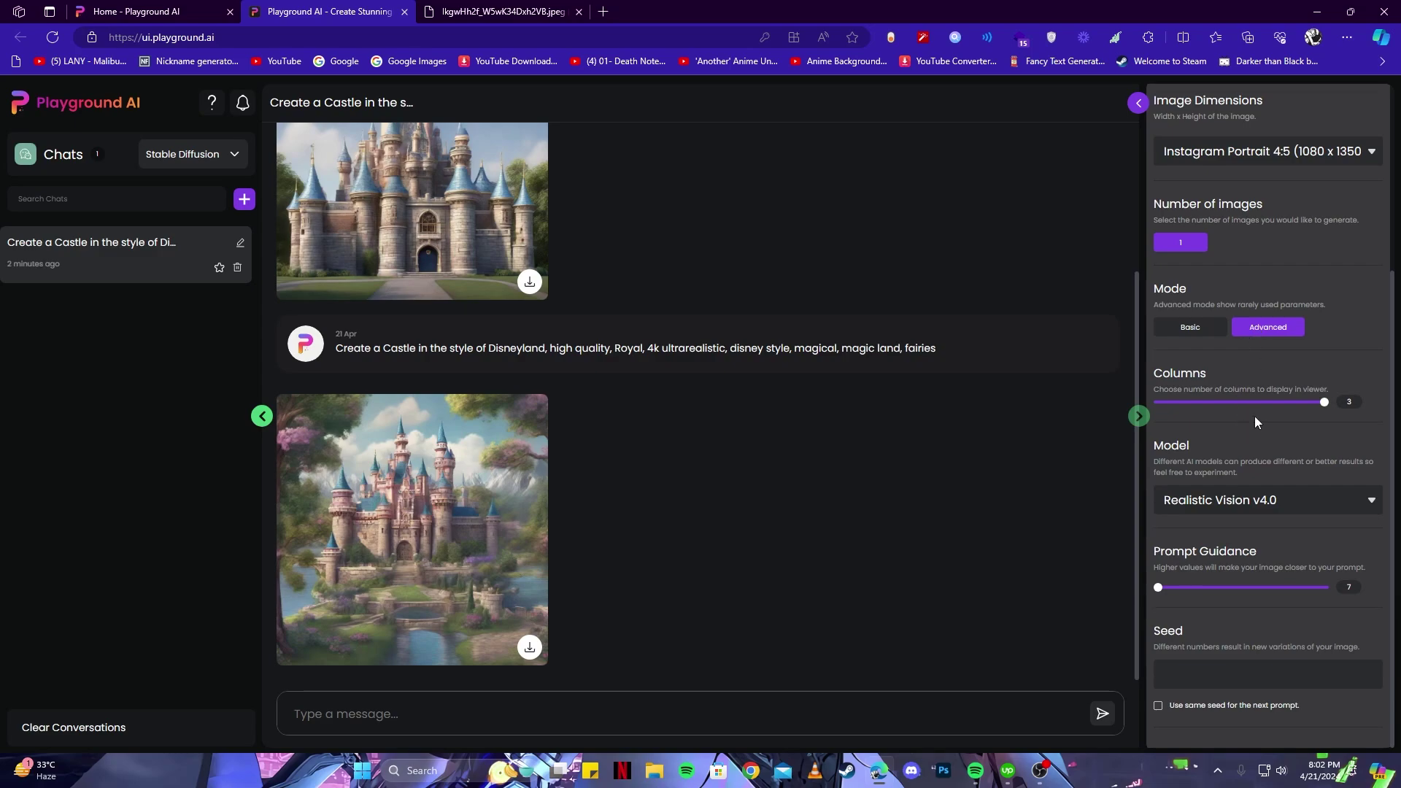
{"action": "left_click", "coordinate": [1237, 508]}
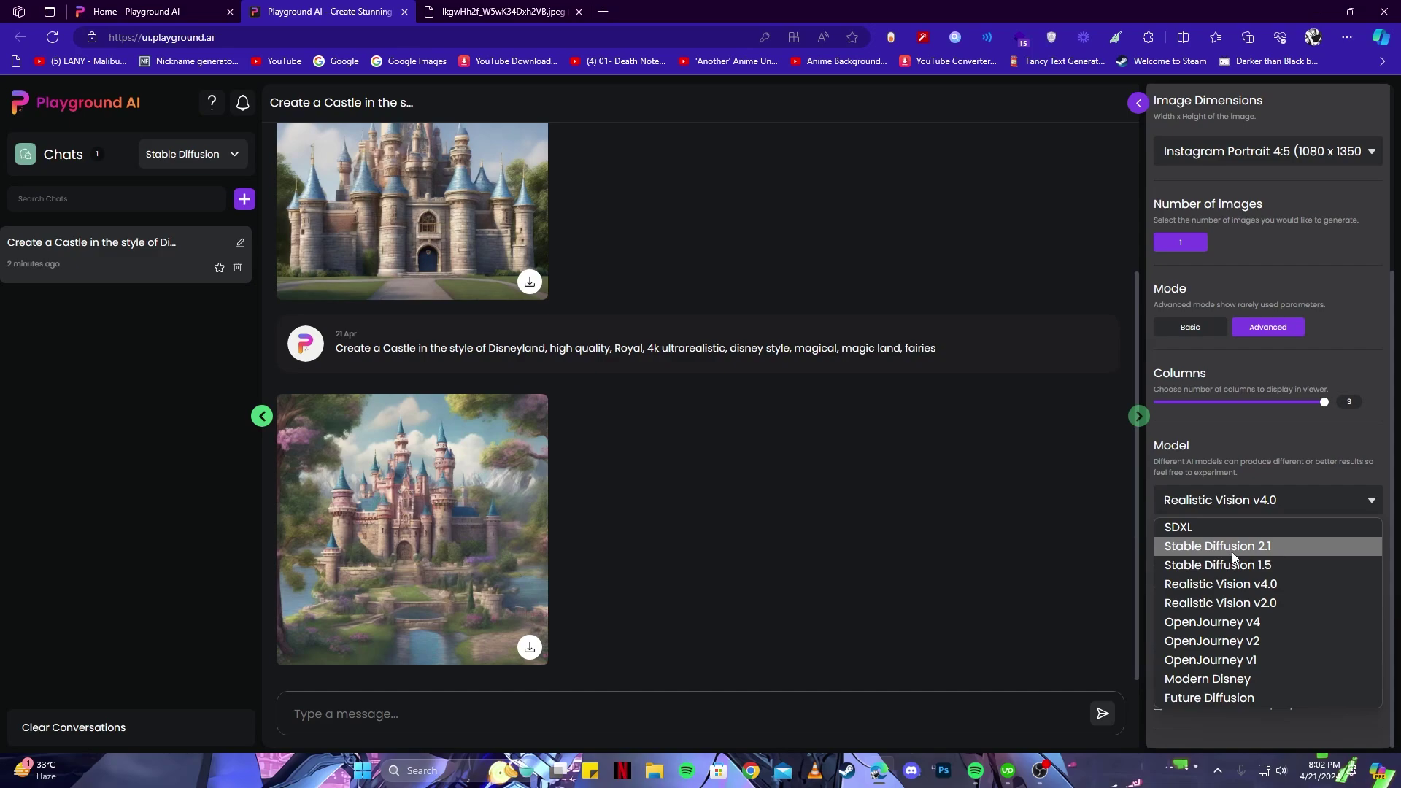
{"action": "left_click", "coordinate": [1184, 533]}
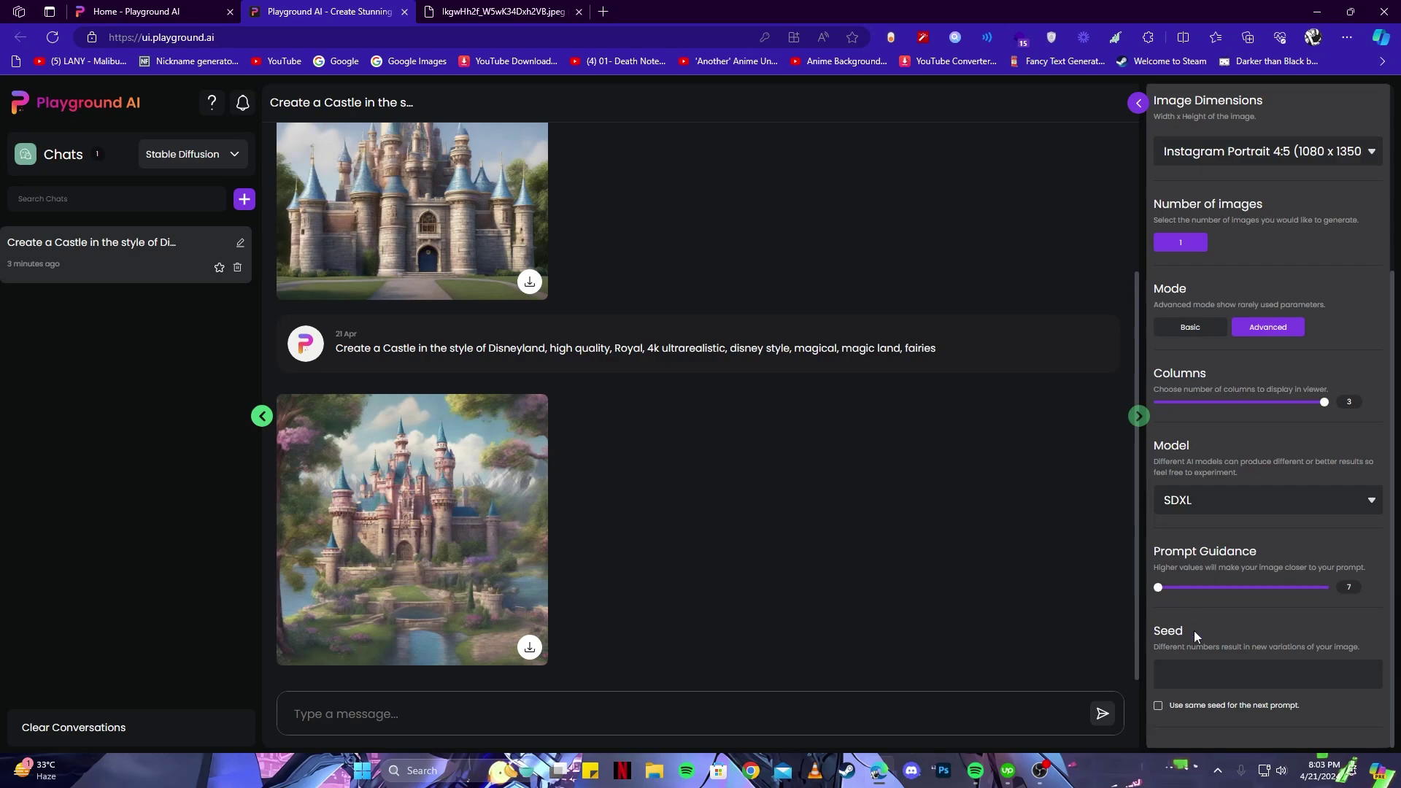
{"action": "left_click", "coordinate": [763, 722]}
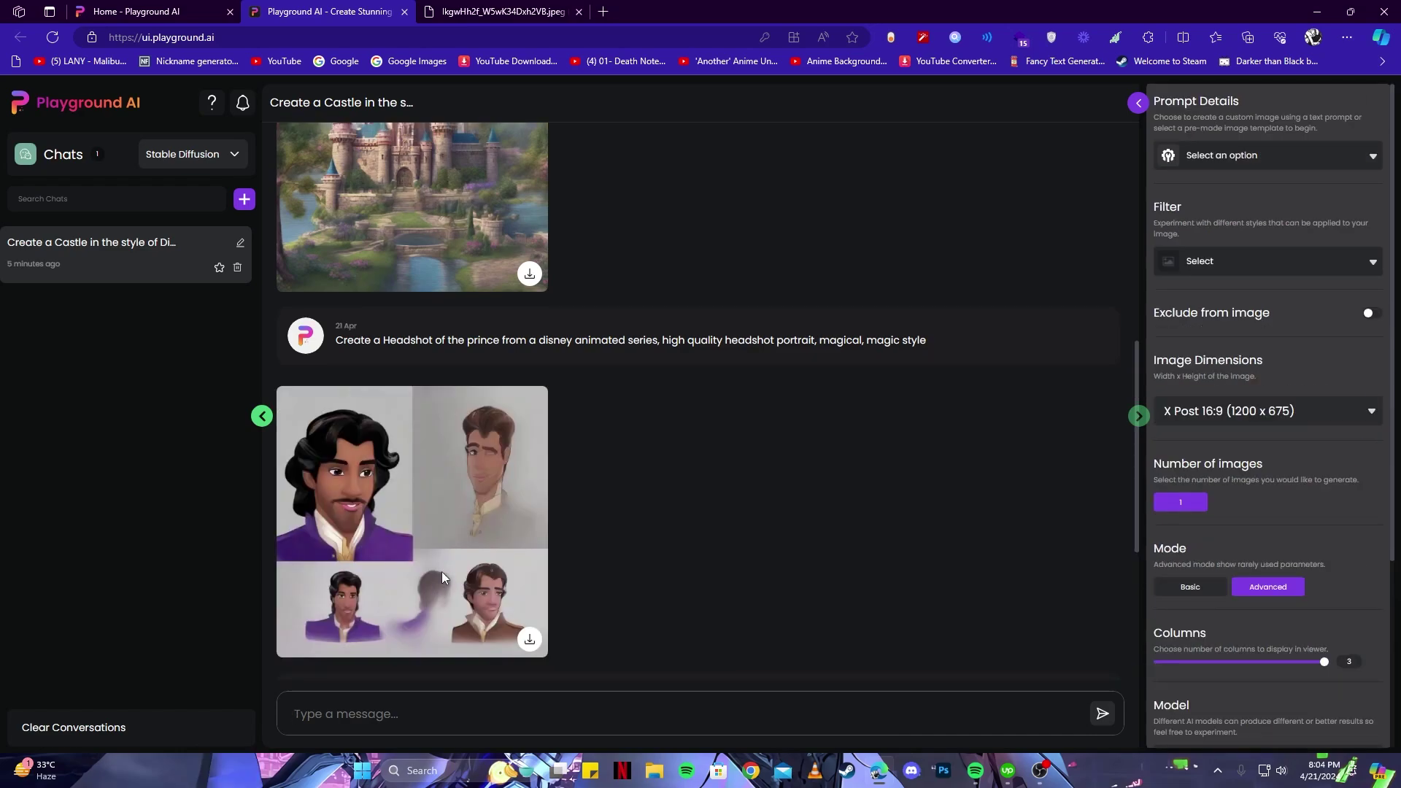
Open the prince headshots and the marble wallpaper image full-size in separate tabs.
{"action": "left_click", "coordinate": [529, 640]}
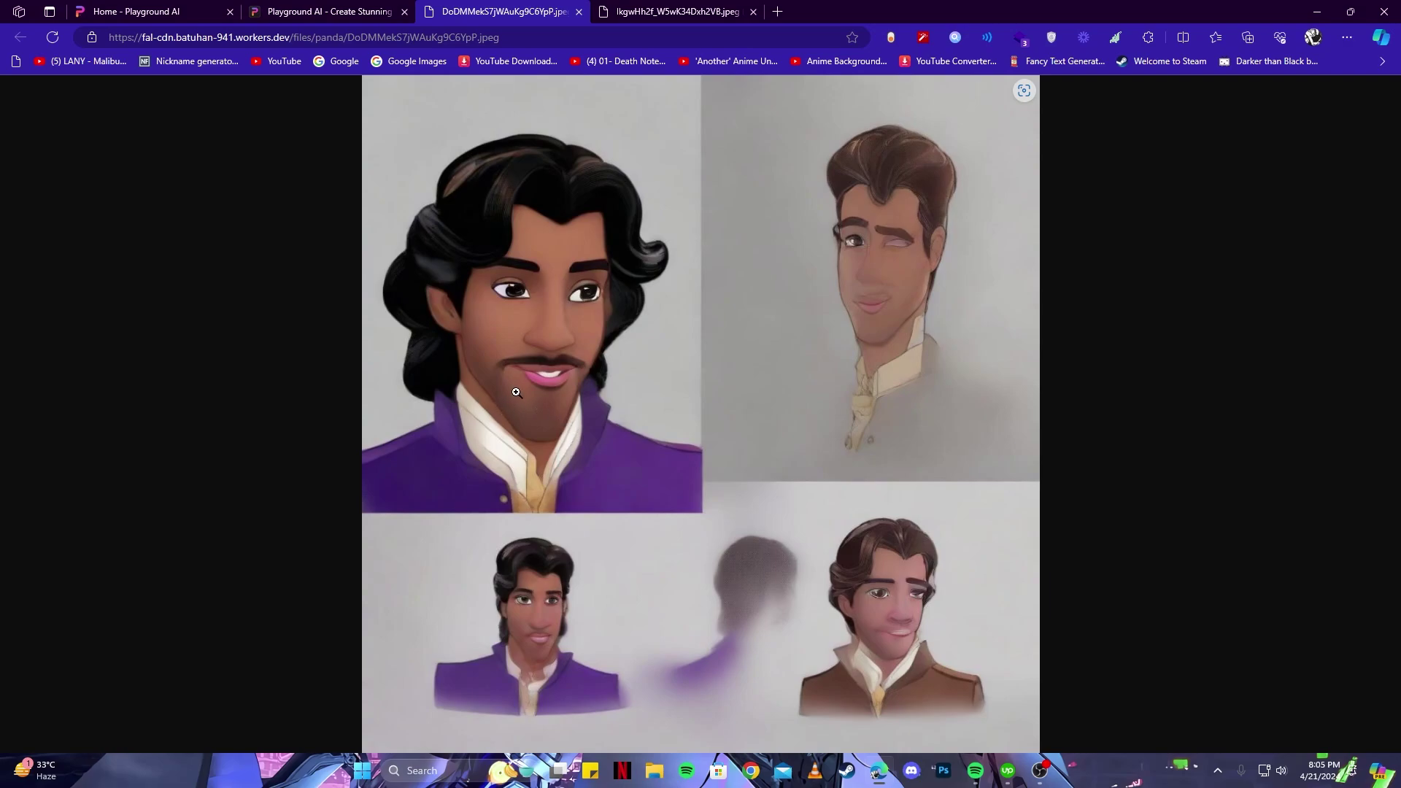
{"action": "key", "text": "ctrl+shift+Tab"}
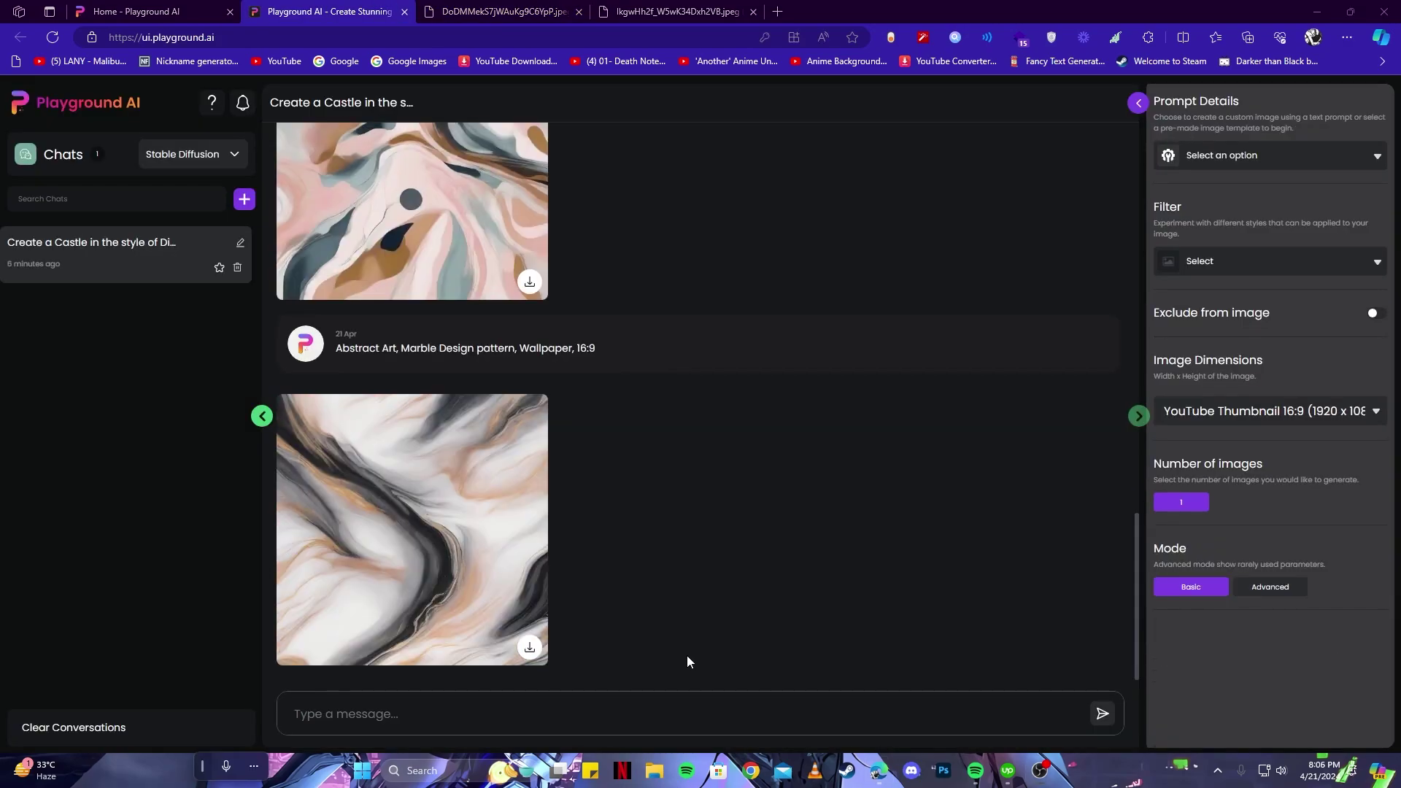
{"action": "left_click", "coordinate": [530, 647]}
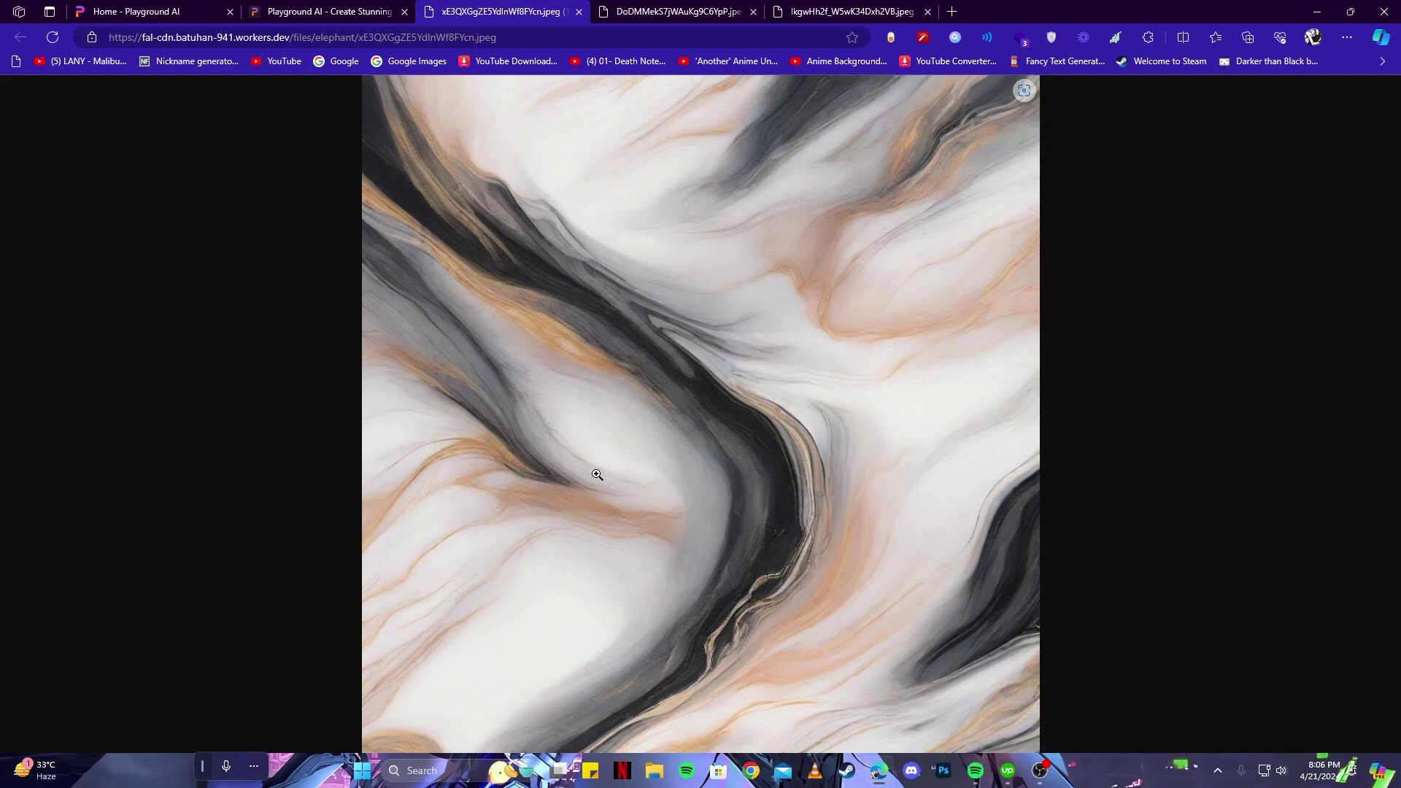
Open the laughing Pixar-style boy image full-size and save it to disk.
{"action": "left_click", "coordinate": [362, 9]}
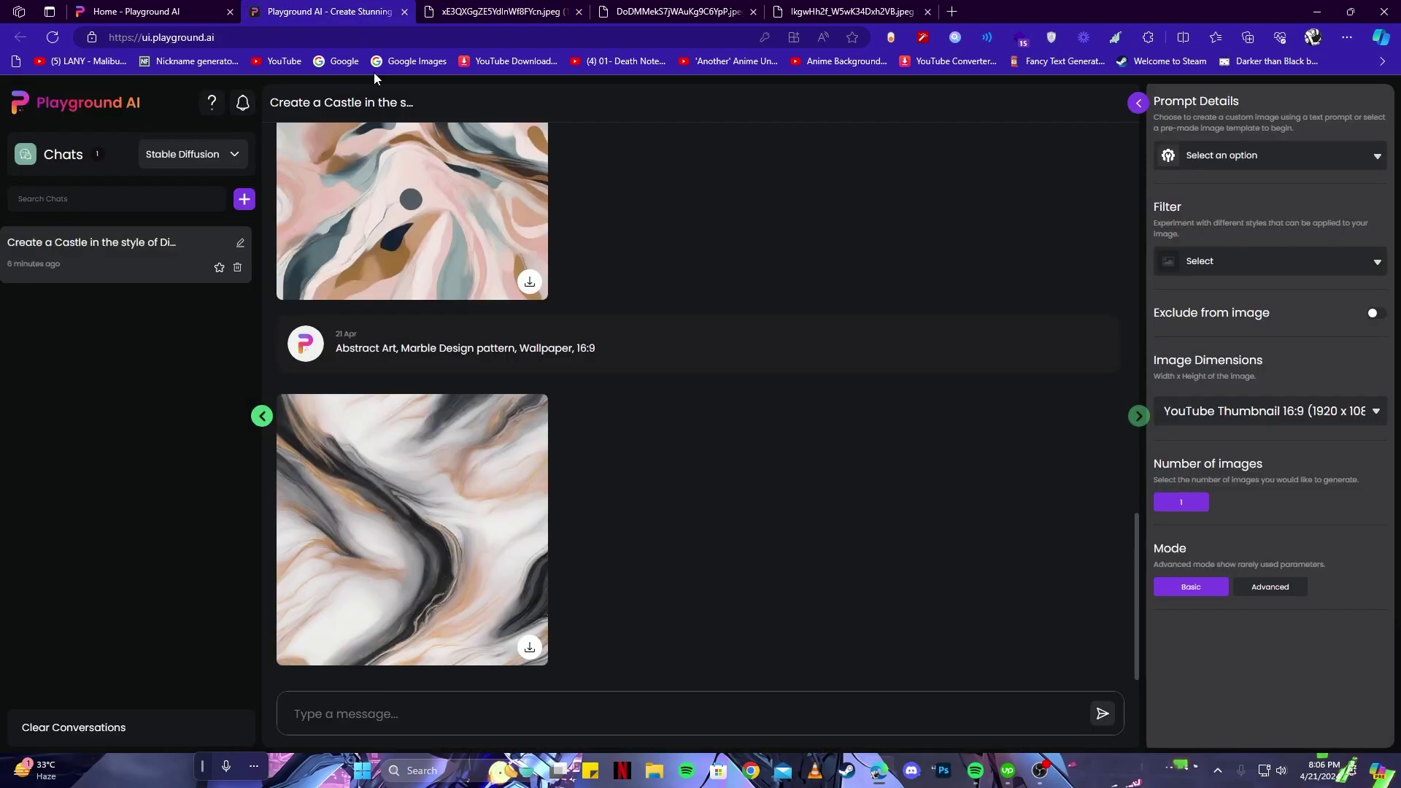
{"action": "scroll", "coordinate": [650, 417], "scroll_direction": "up", "scroll_amount": 8}
{"action": "scroll", "coordinate": [670, 424], "scroll_direction": "up", "scroll_amount": 5}
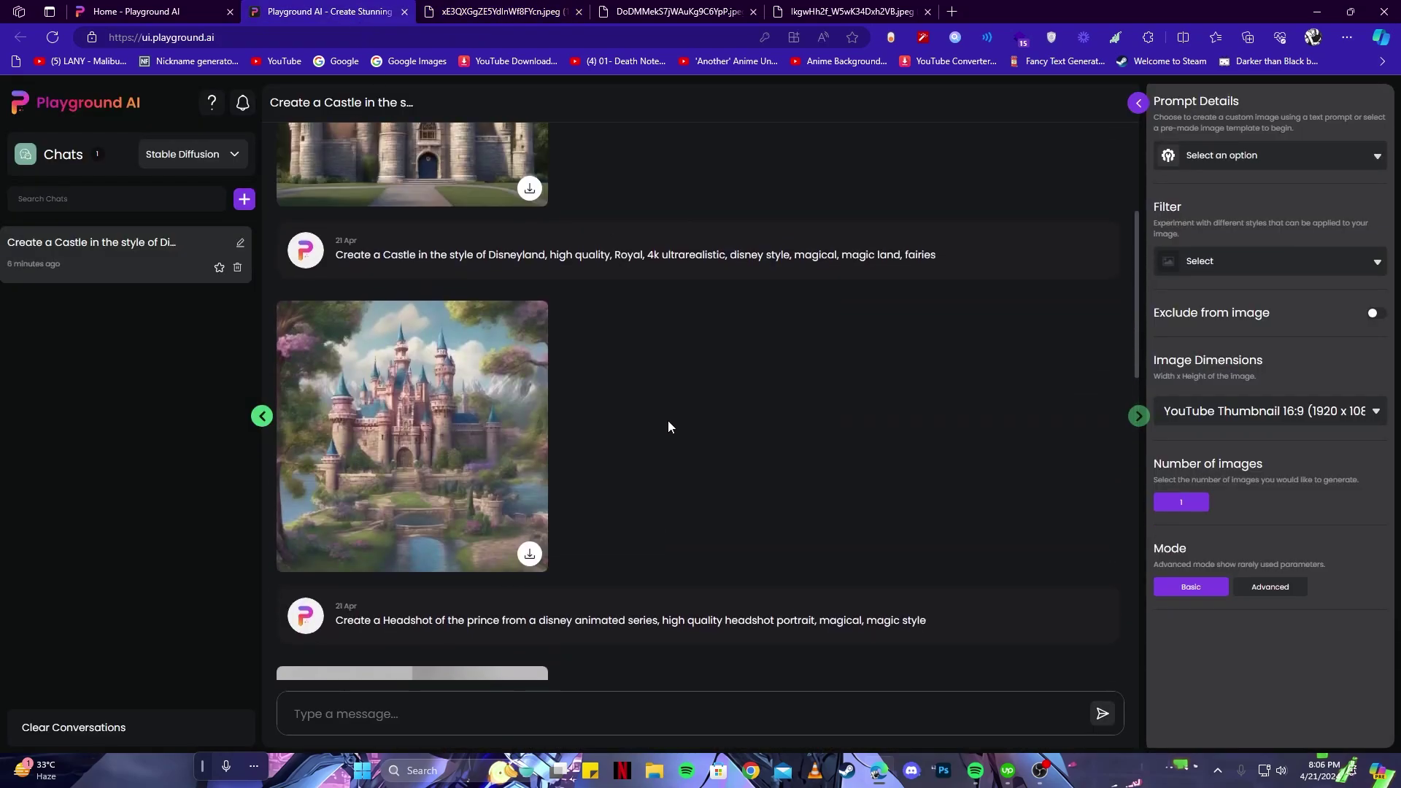
{"action": "scroll", "coordinate": [606, 536], "scroll_direction": "up", "scroll_amount": 3}
{"action": "scroll", "coordinate": [603, 536], "scroll_direction": "down", "scroll_amount": 15}
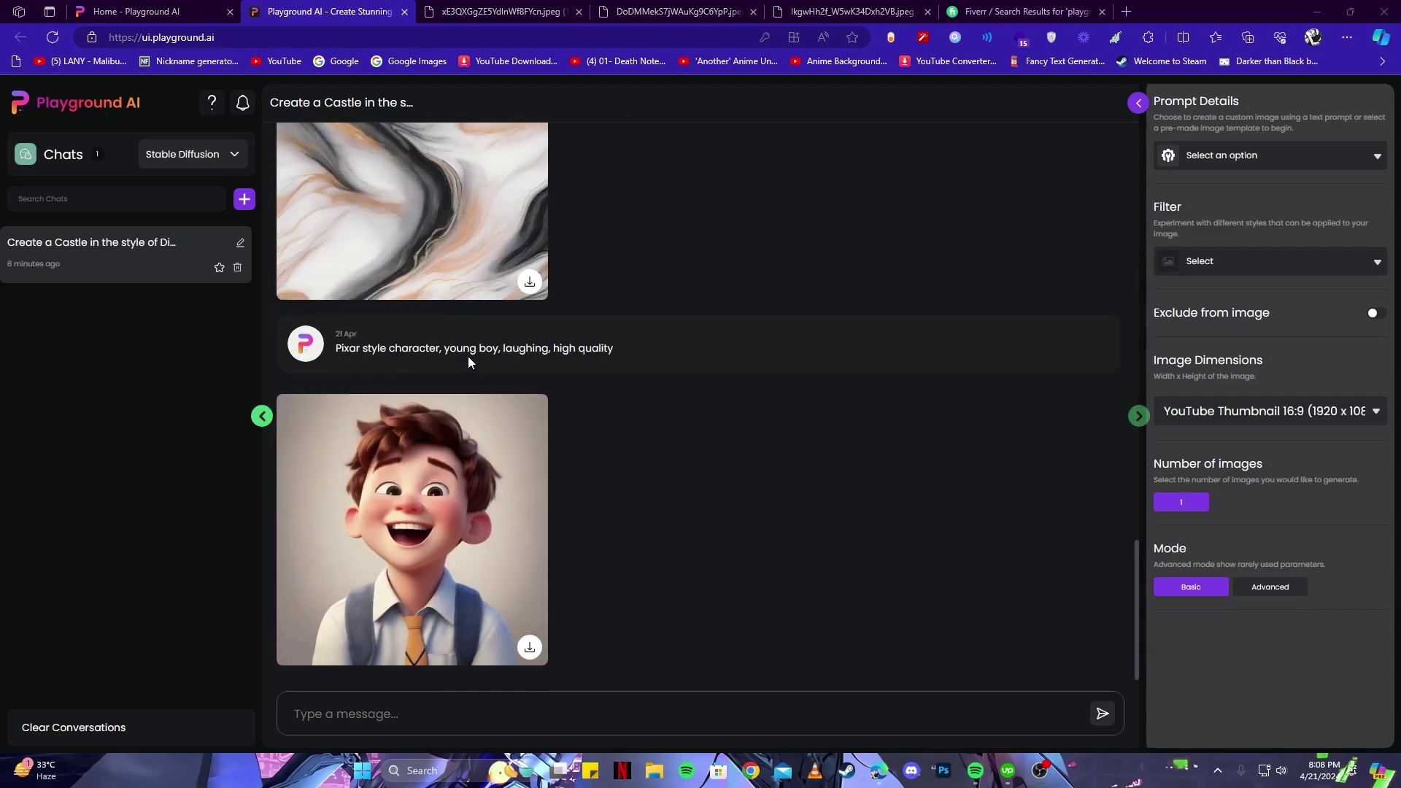
{"action": "left_click", "coordinate": [530, 647]}
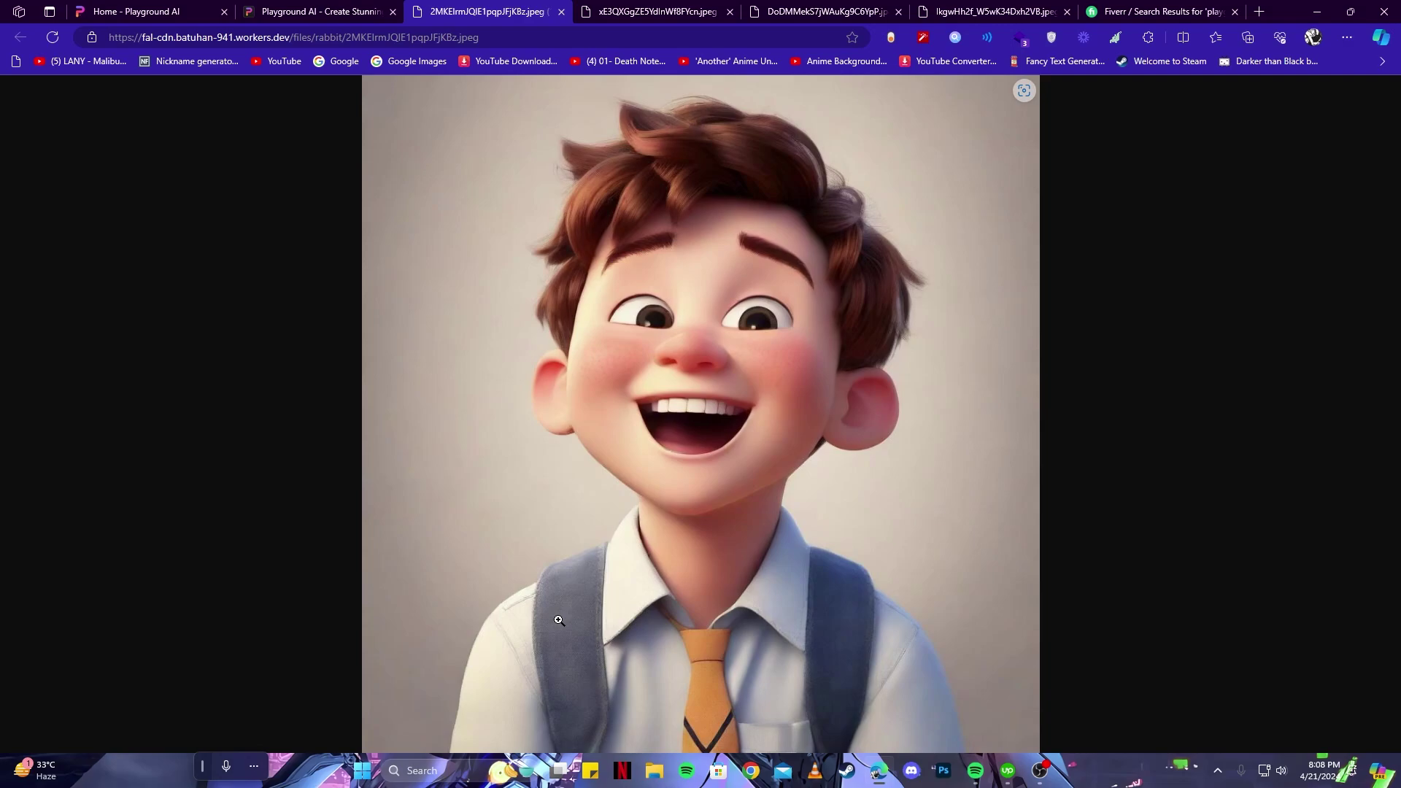
{"action": "right_click", "coordinate": [653, 356]}
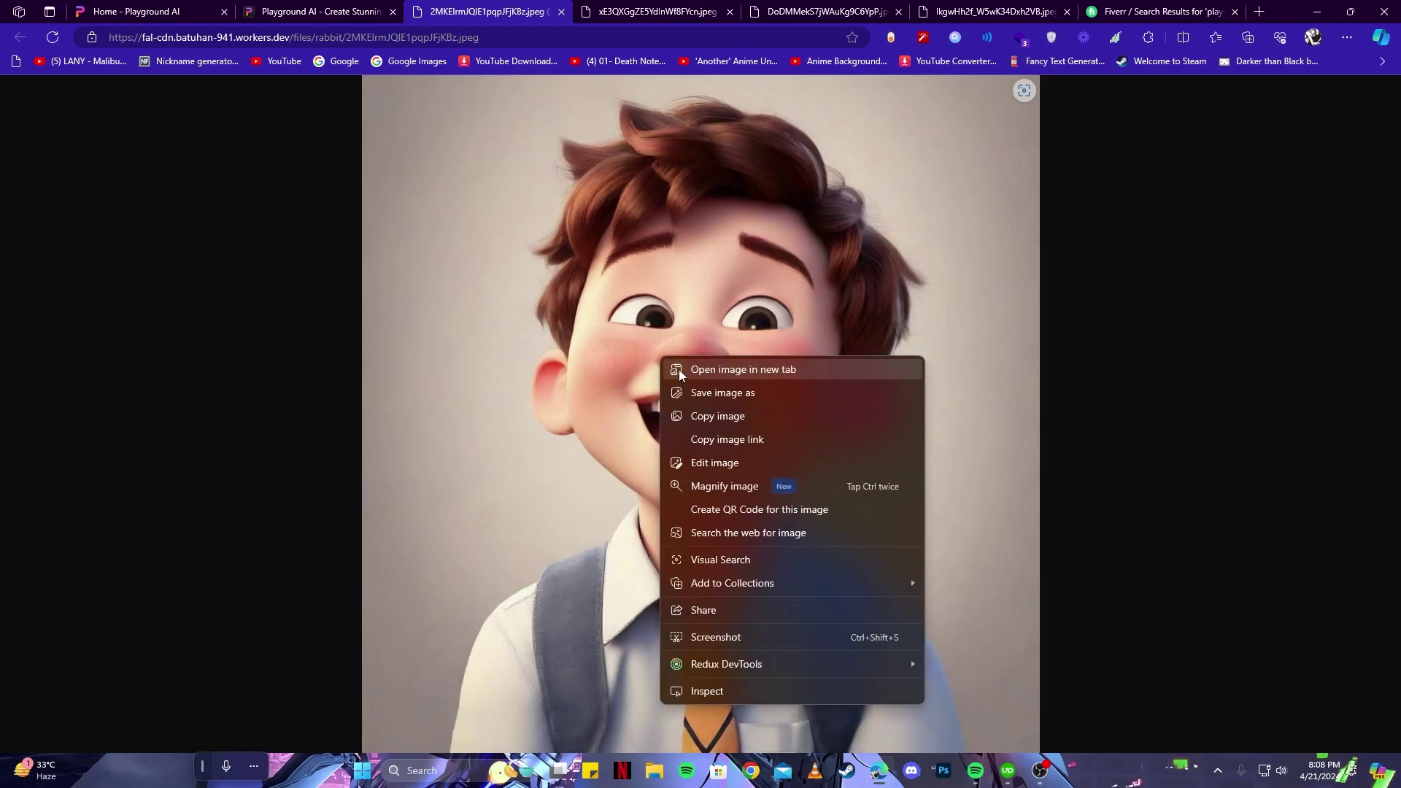
{"action": "left_click", "coordinate": [701, 392]}
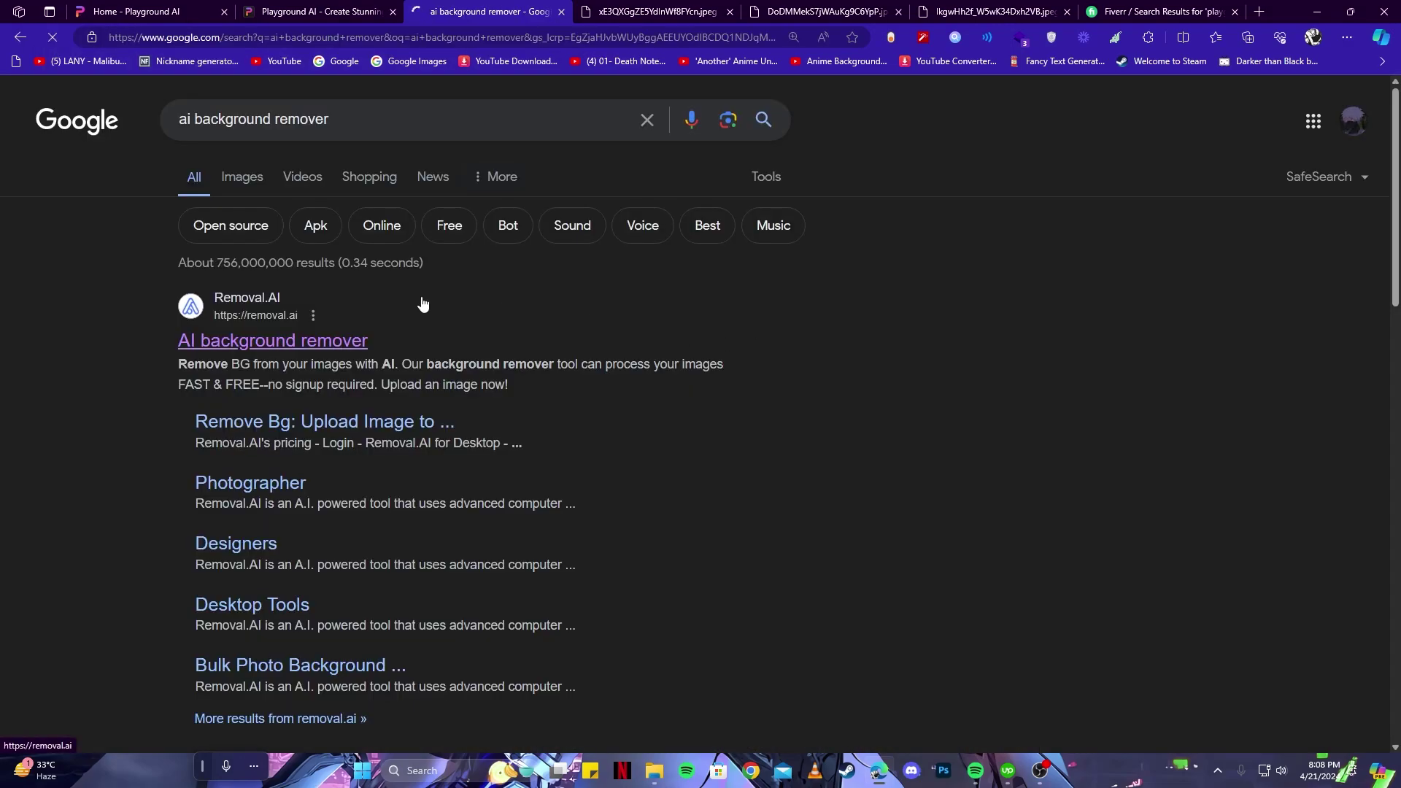
Upload the boy image to removal.ai and compare the original with the background-removed cutout.
{"action": "left_click", "coordinate": [244, 343]}
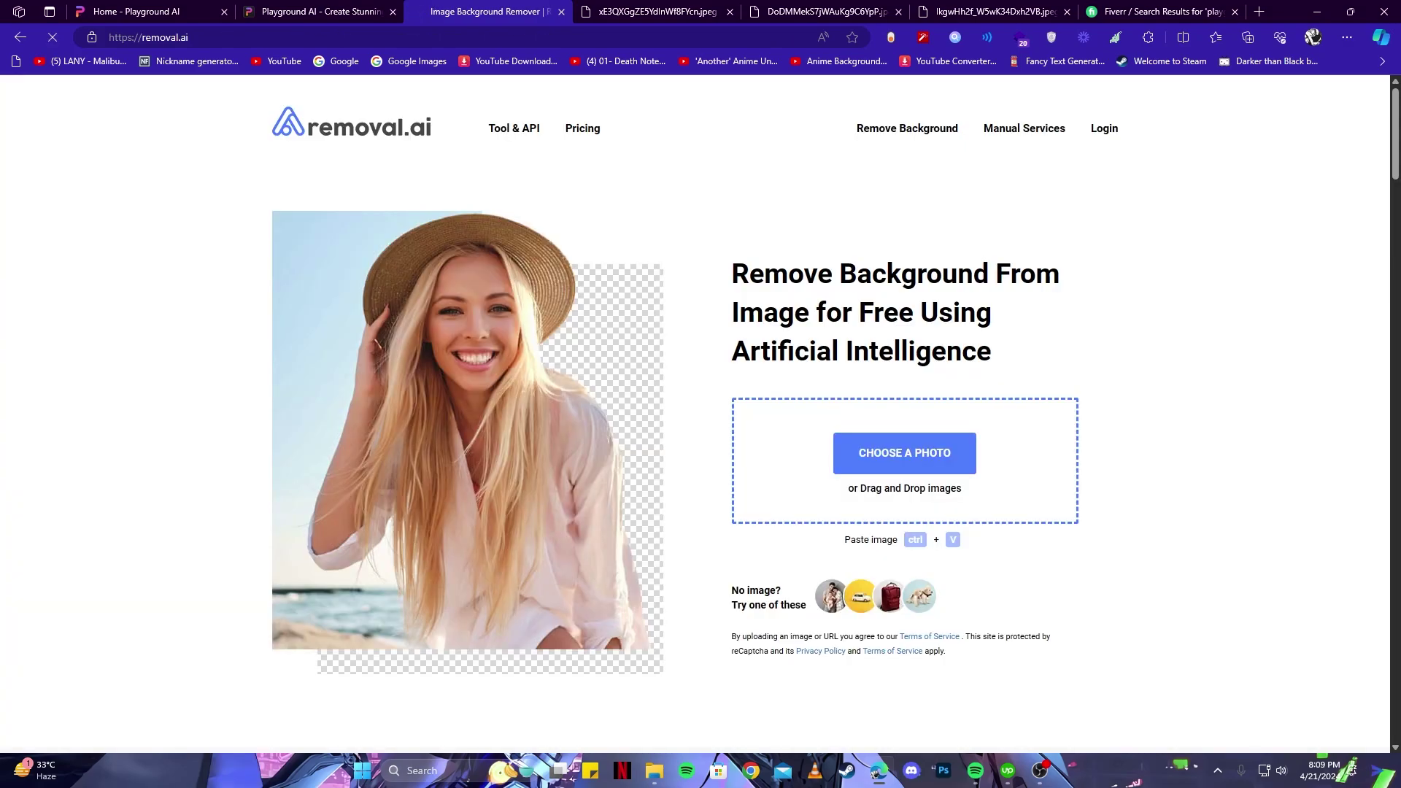
{"action": "left_click_drag", "start_coordinate": [1138, 511], "coordinate": [925, 511]}
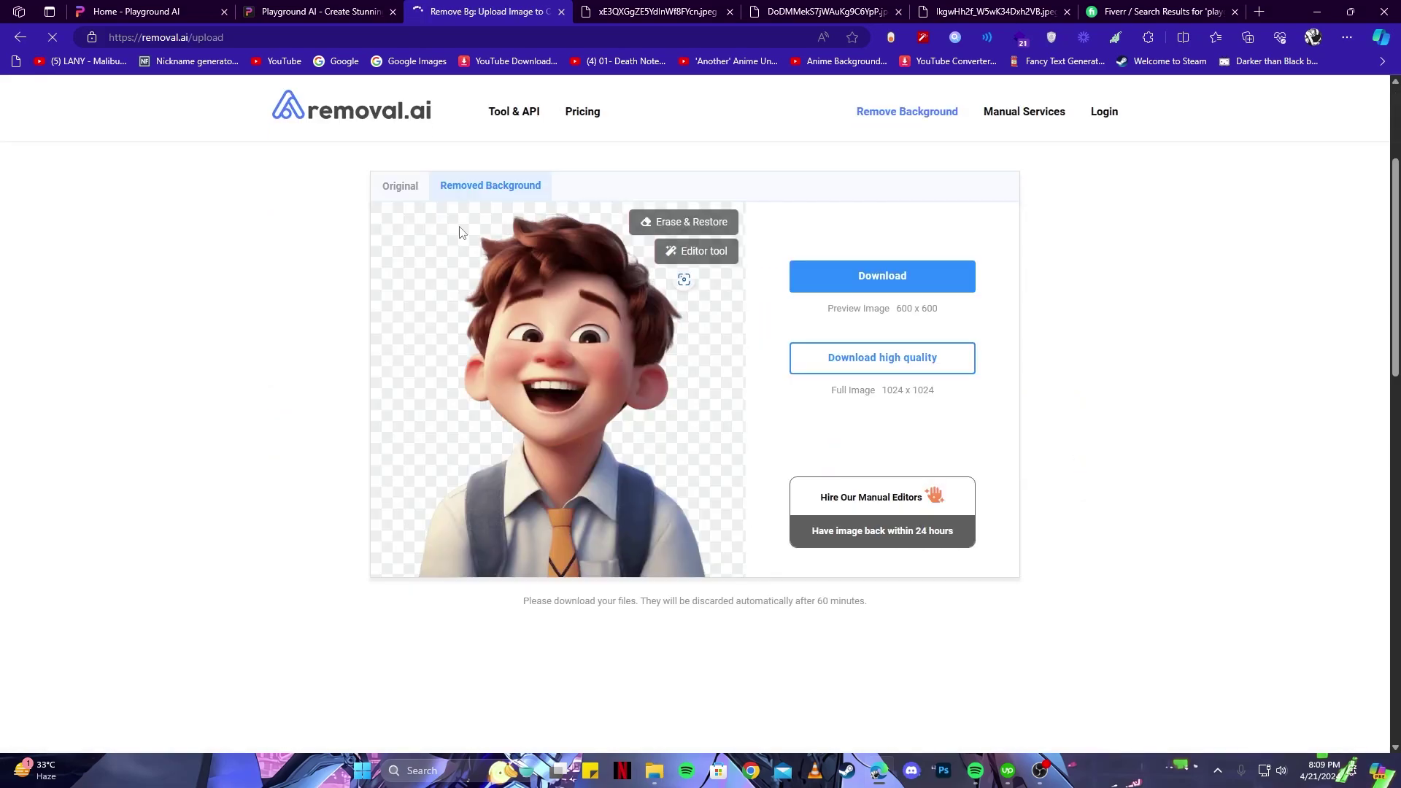
{"action": "left_click", "coordinate": [395, 194]}
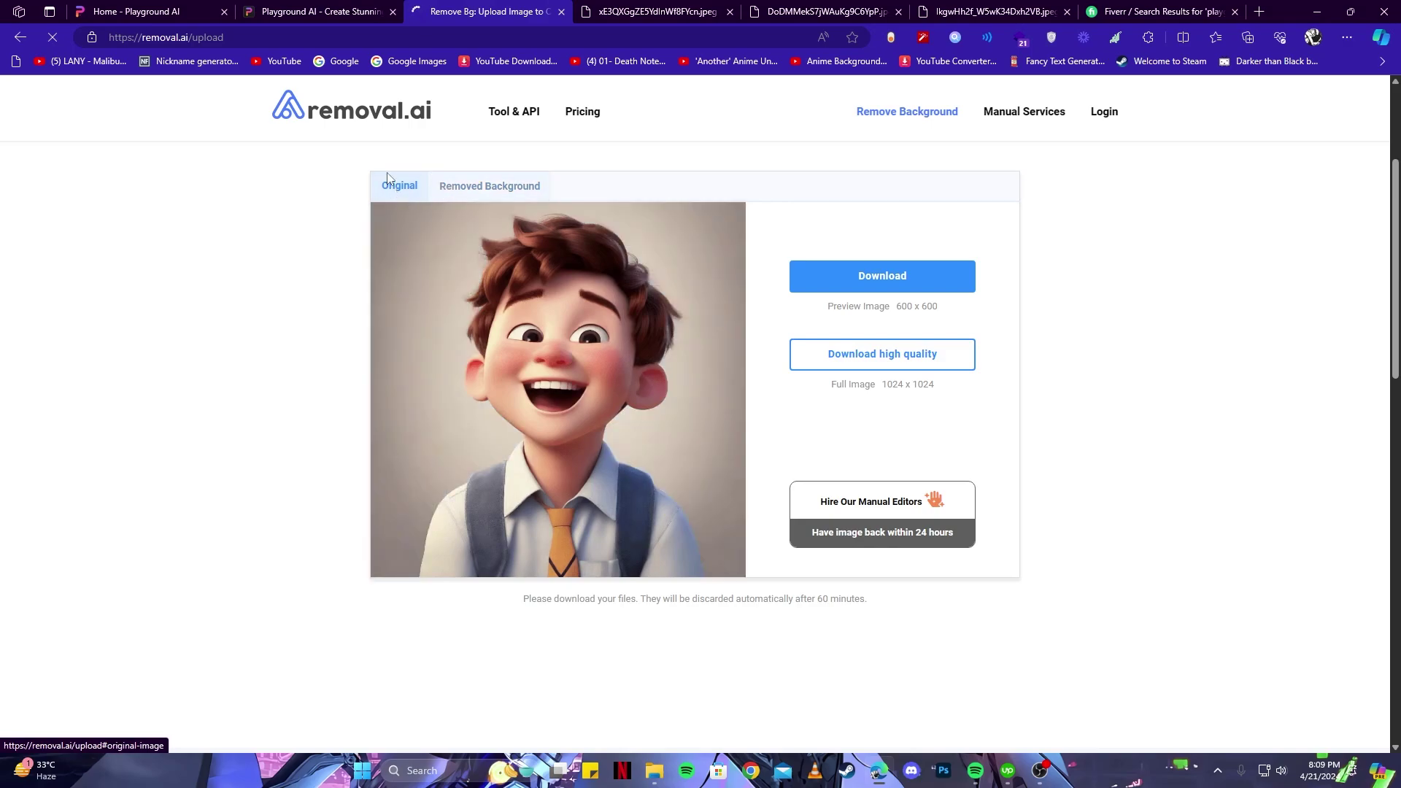
{"action": "left_click", "coordinate": [475, 188]}
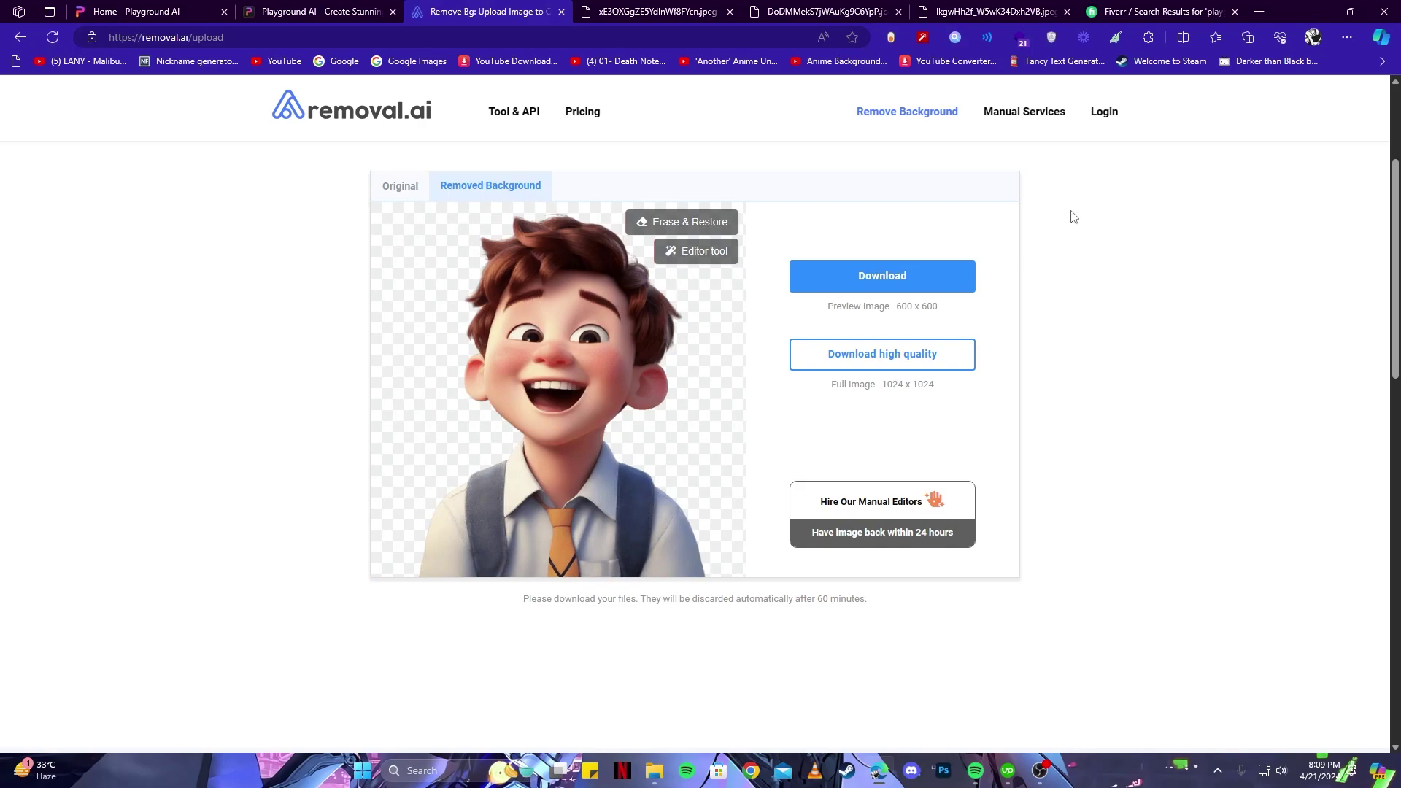
Scroll through Fiverr's 106 'playground ai' gigs, then go back to the Playground AI chat.
{"action": "left_click", "coordinate": [1134, 11]}
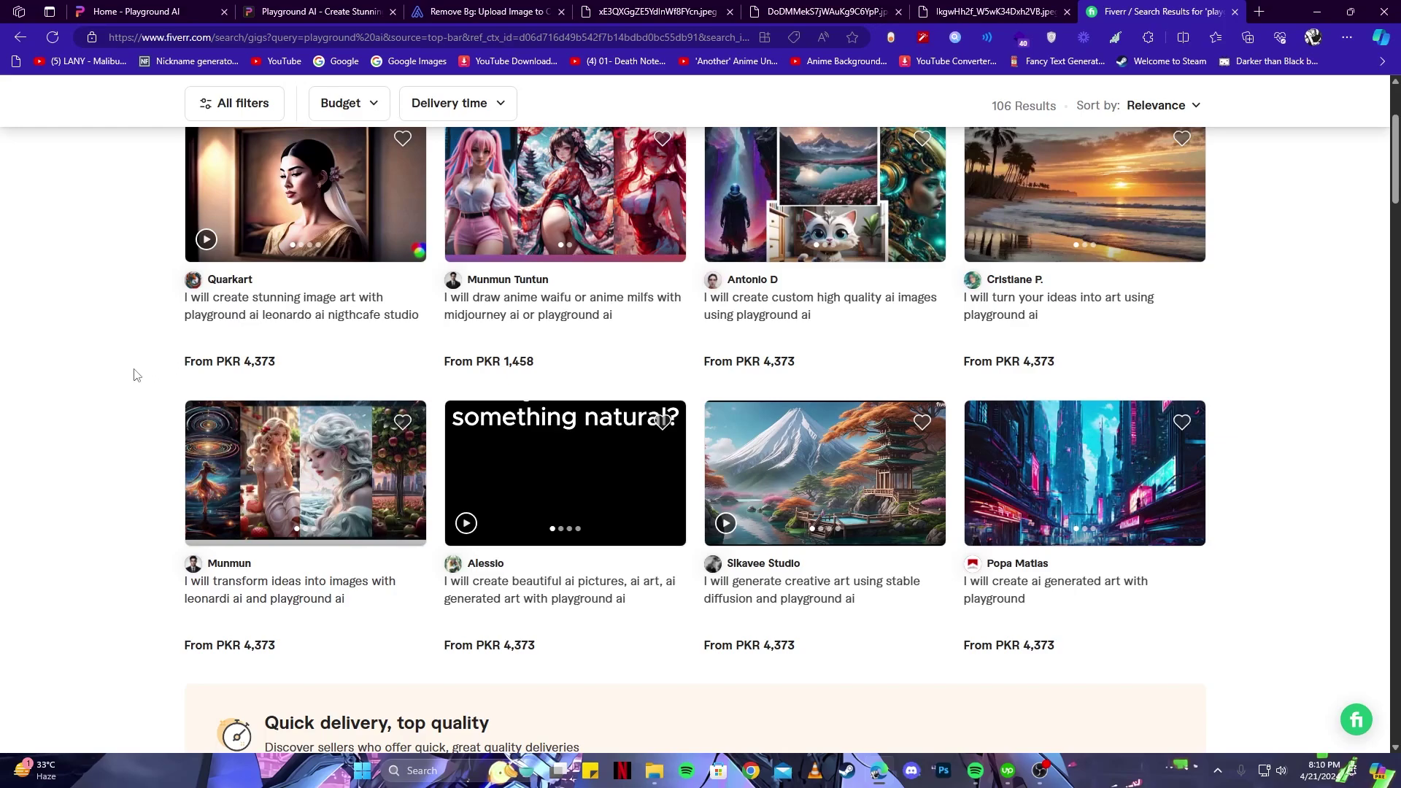
{"action": "scroll", "coordinate": [241, 386], "scroll_direction": "down", "scroll_amount": 2}
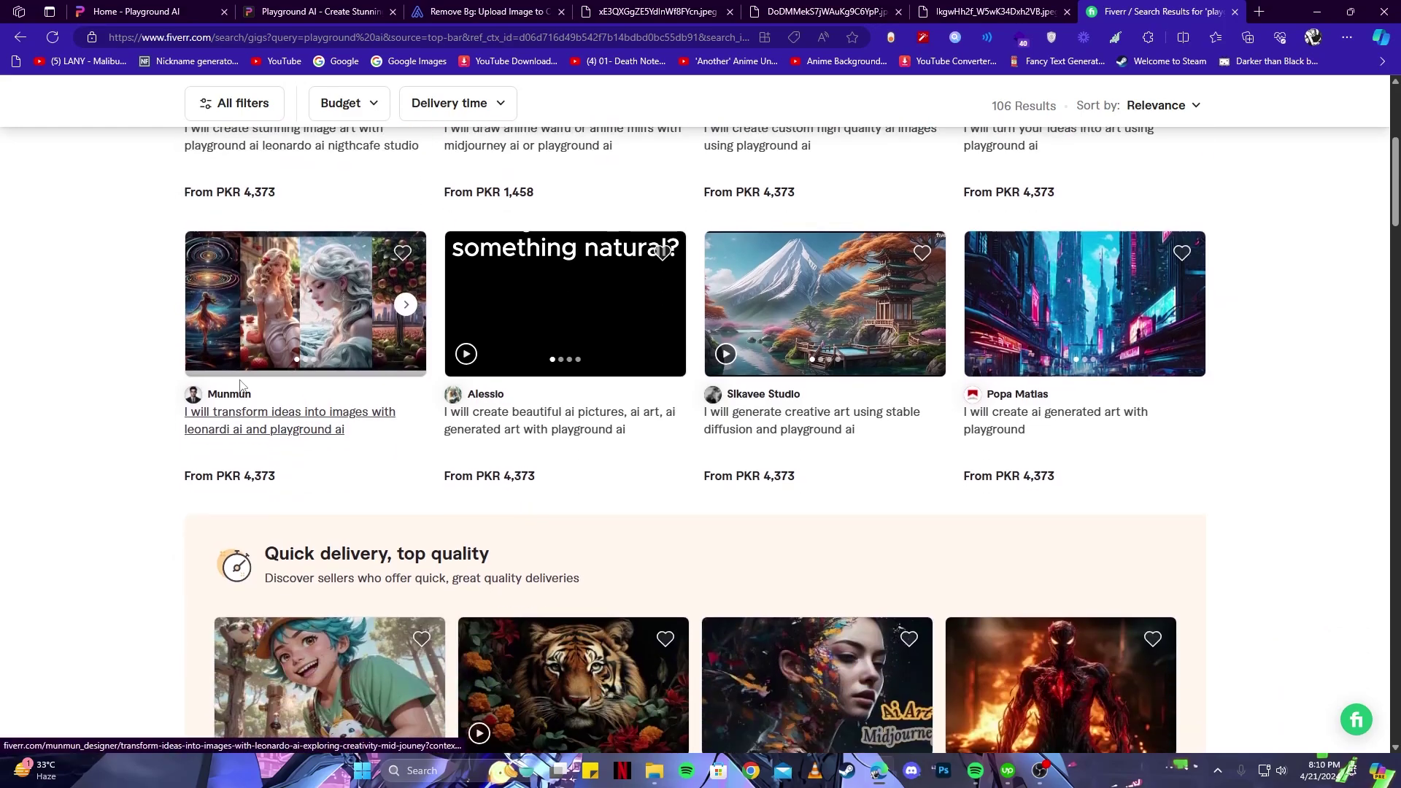
{"action": "scroll", "coordinate": [241, 385], "scroll_direction": "down", "scroll_amount": 5}
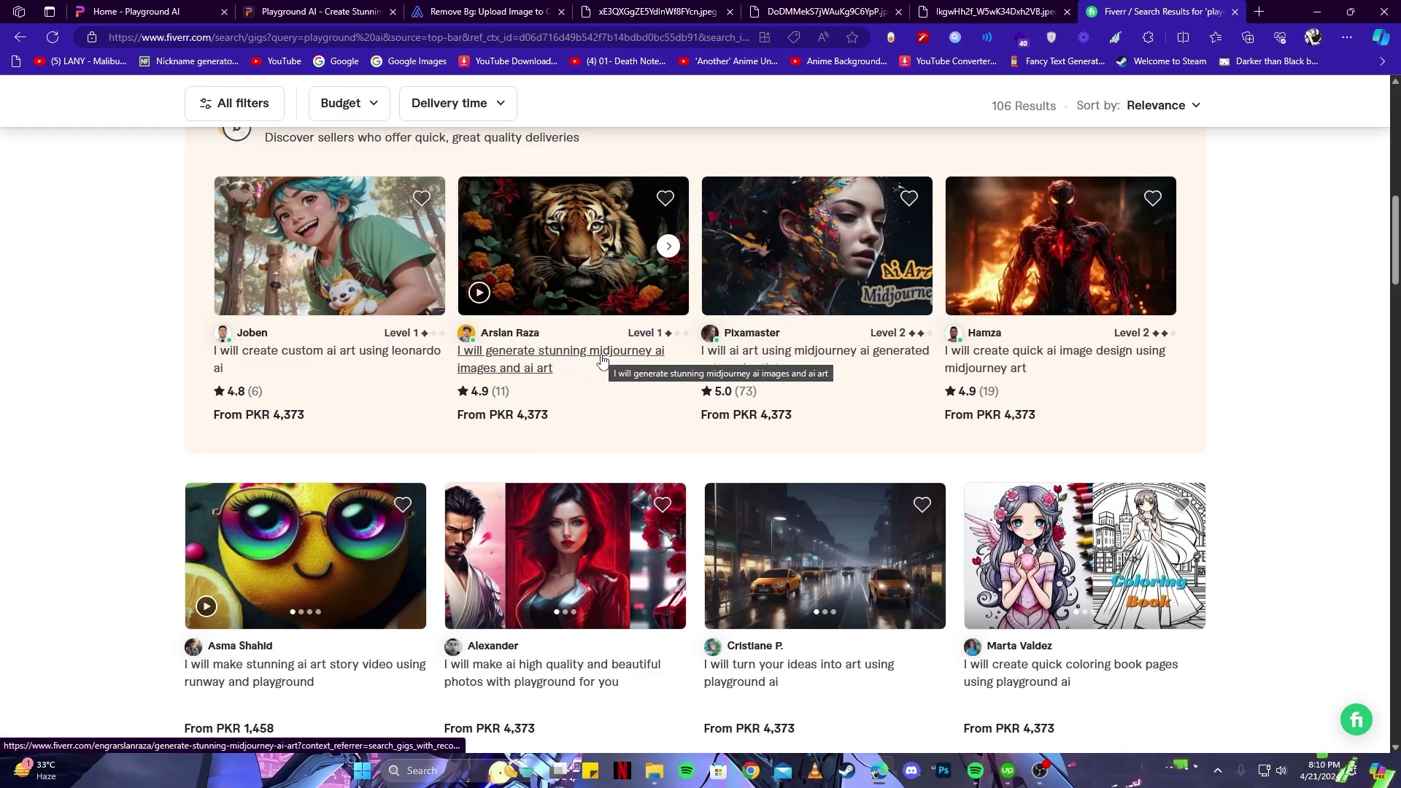
{"action": "scroll", "coordinate": [686, 369], "scroll_direction": "down", "scroll_amount": 6}
{"action": "left_click", "coordinate": [157, 9]}
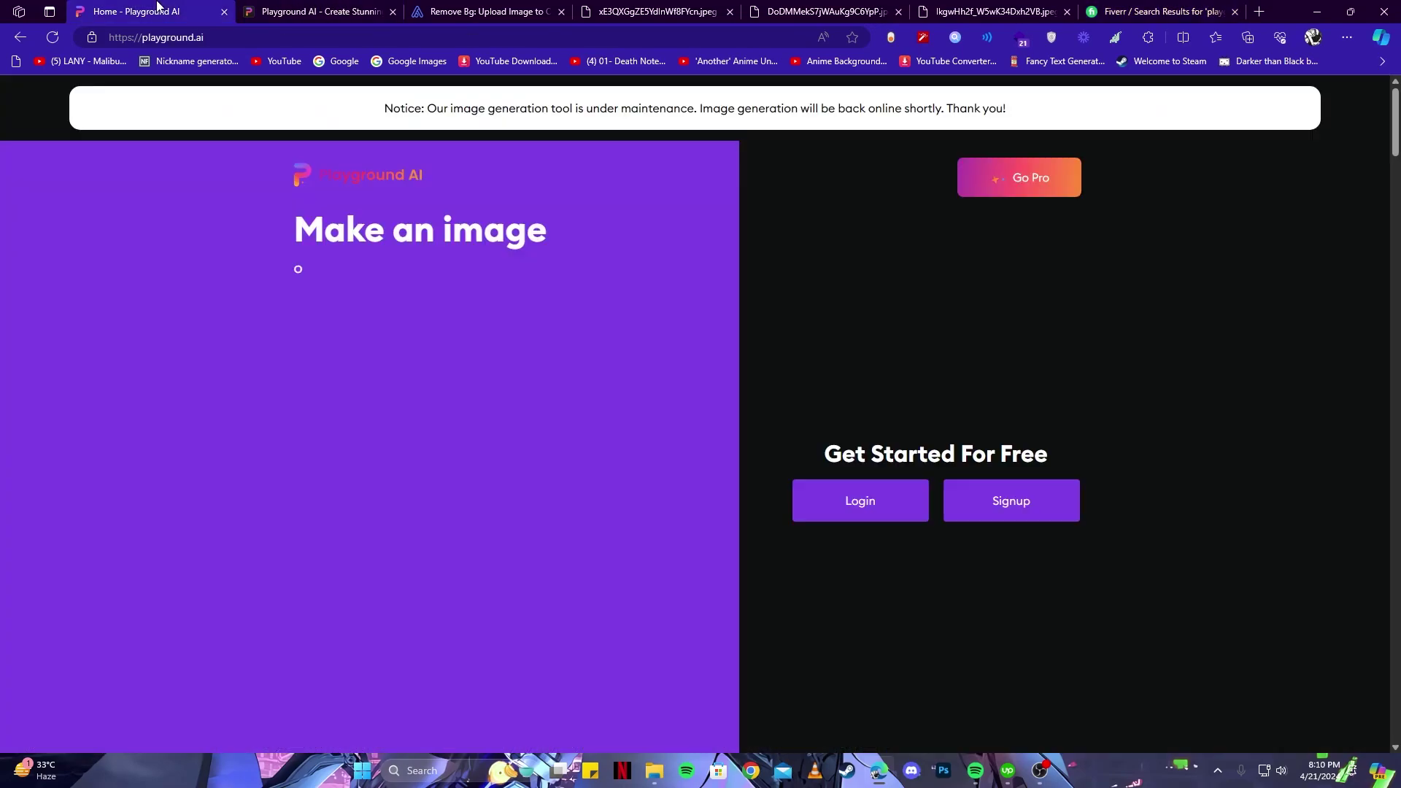
{"action": "left_click", "coordinate": [384, 9]}
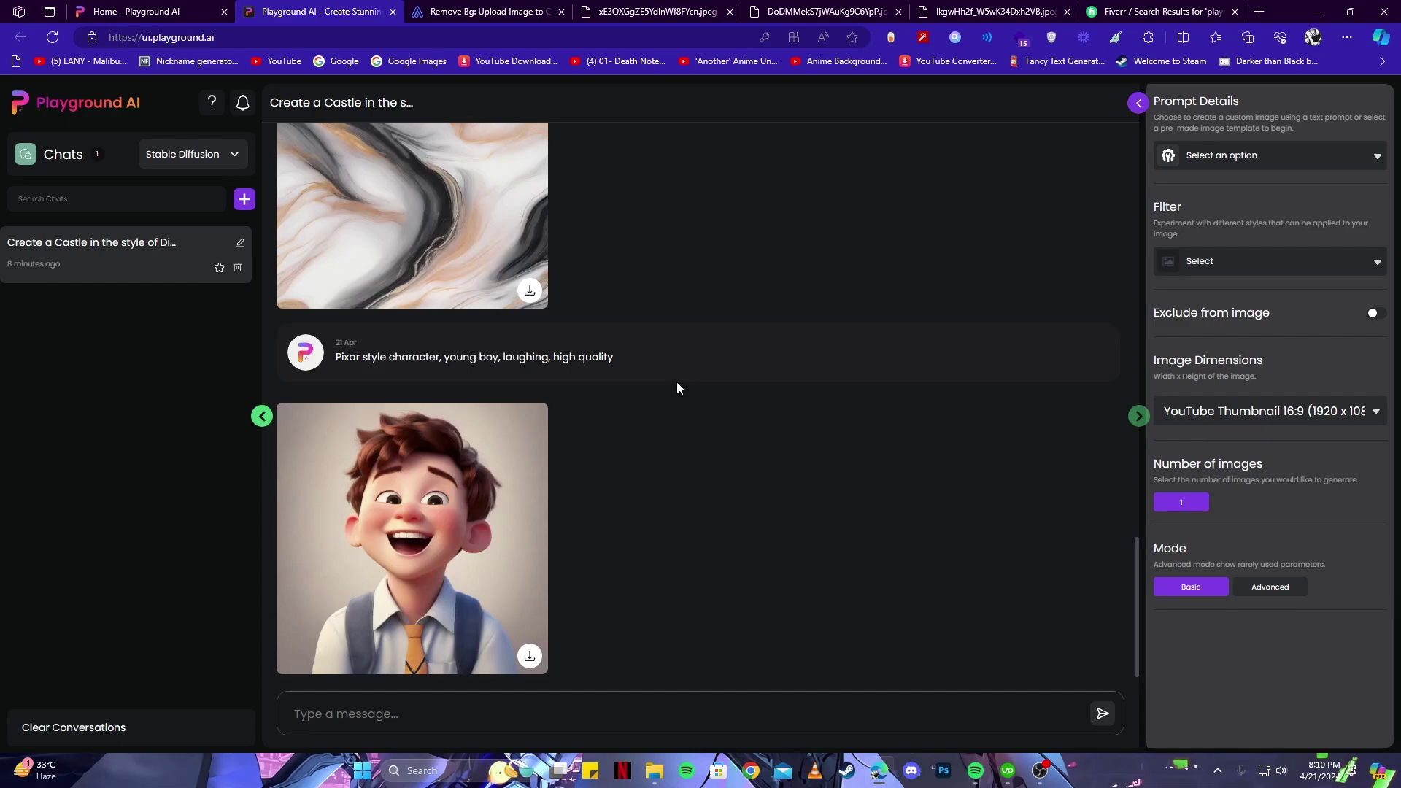
{"action": "scroll", "coordinate": [677, 383], "scroll_direction": "up", "scroll_amount": 2}
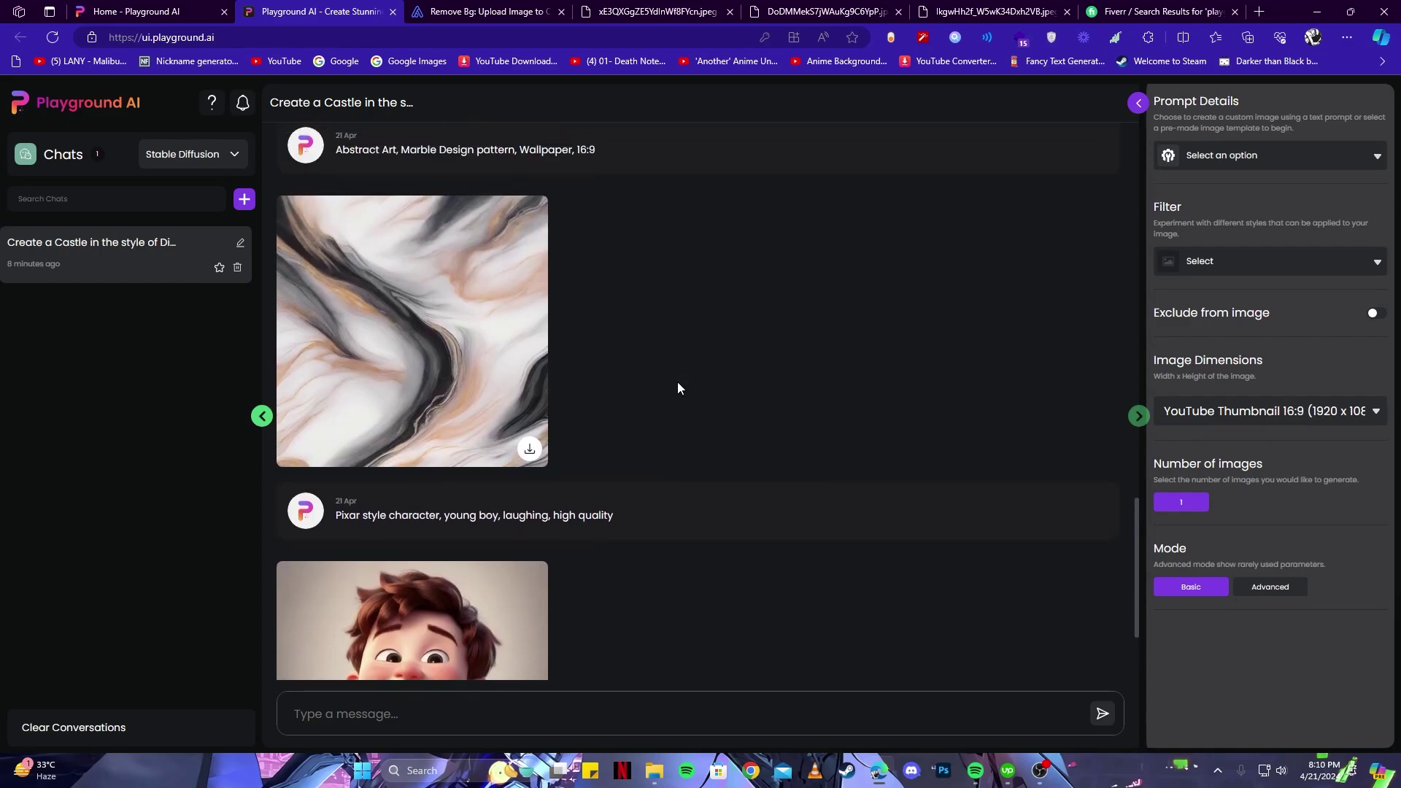